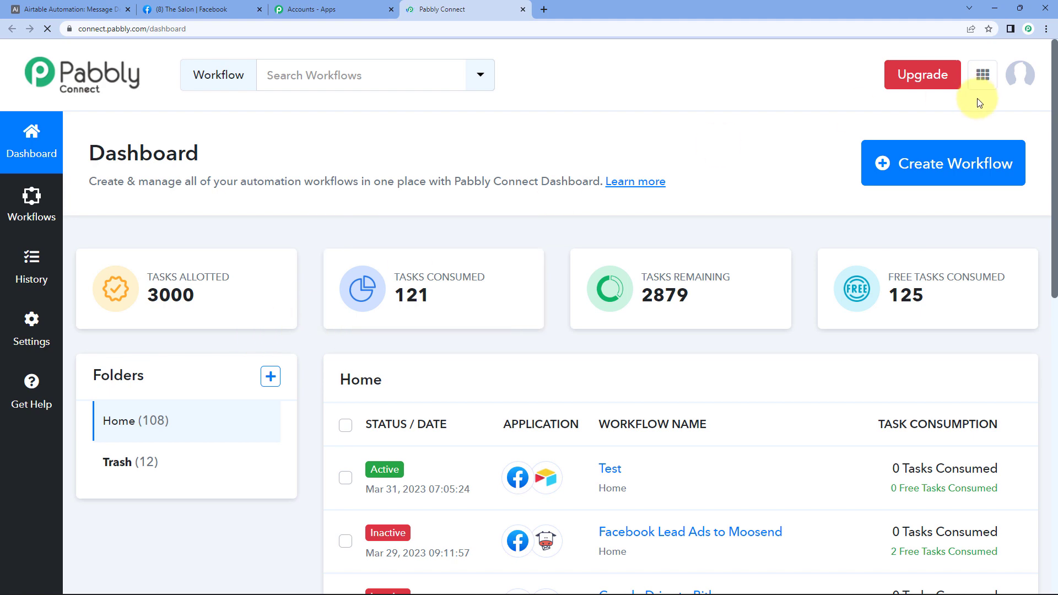
# - Create a new workflow named "Facebook Lead Ads to Airtable"
pyautogui.click(895, 164)
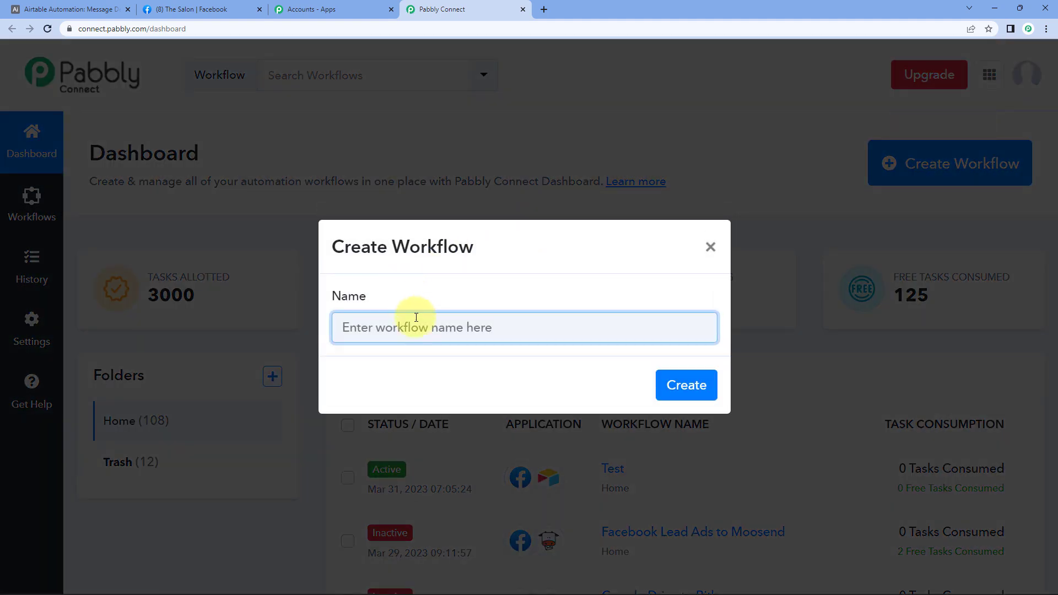
pyautogui.write('Facebook Lead Ads to')
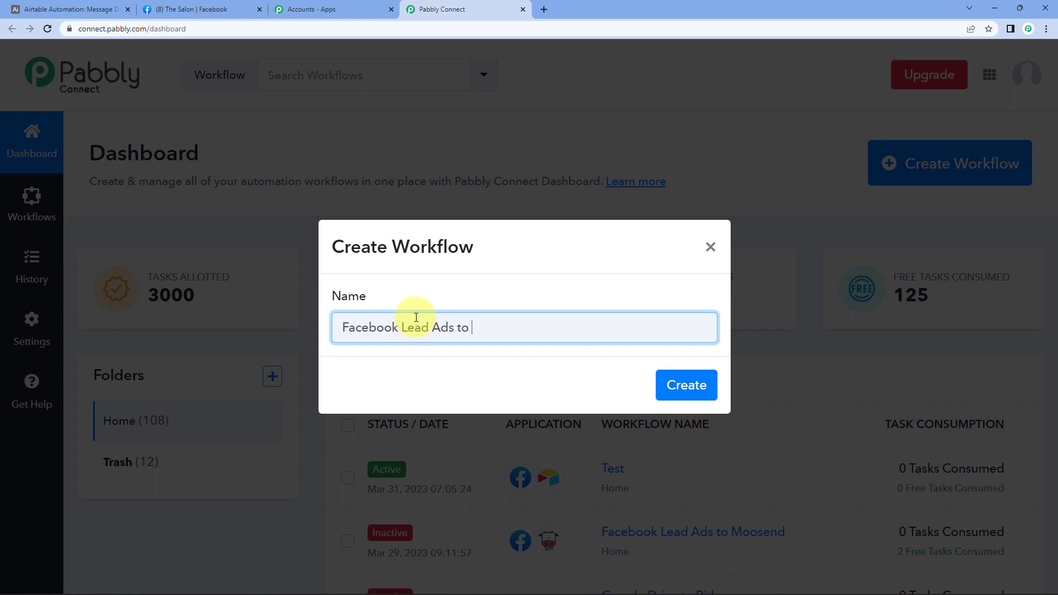
pyautogui.write('rtab')
pyautogui.press('Return')
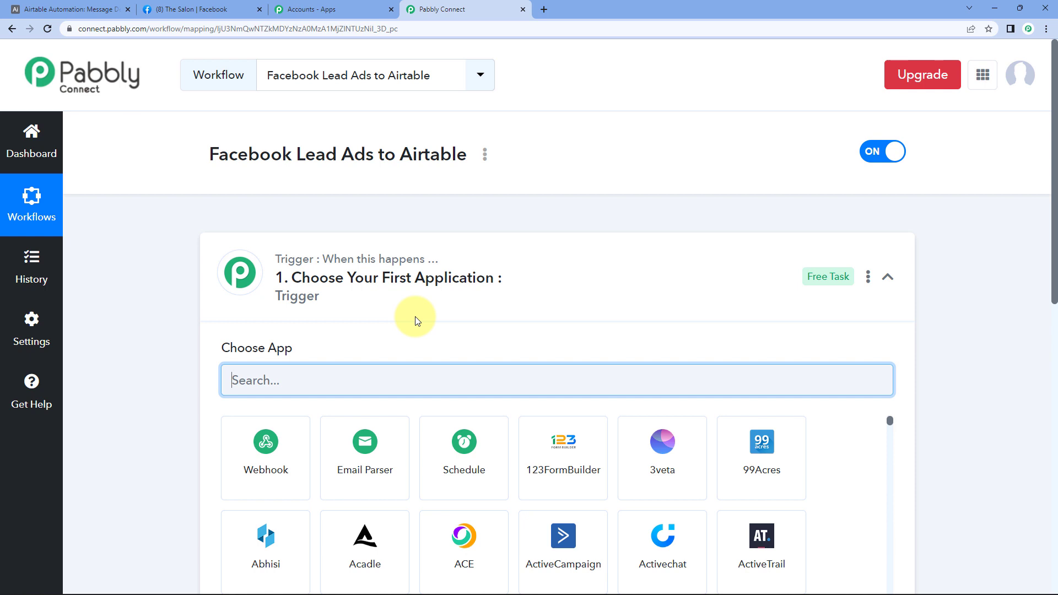
pyautogui.click(378, 294)
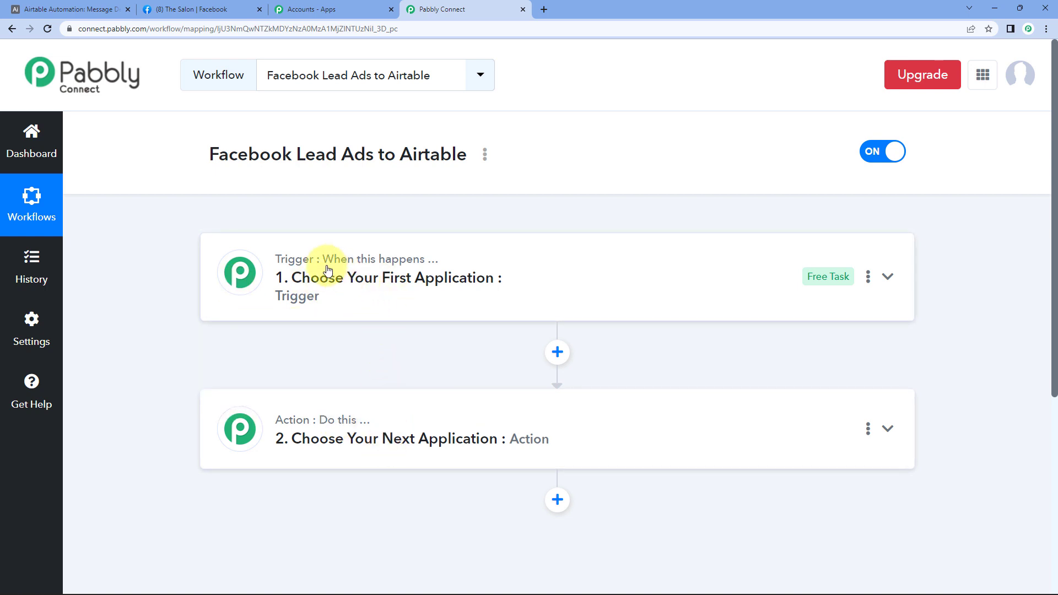
pyautogui.moveTo(402, 267)
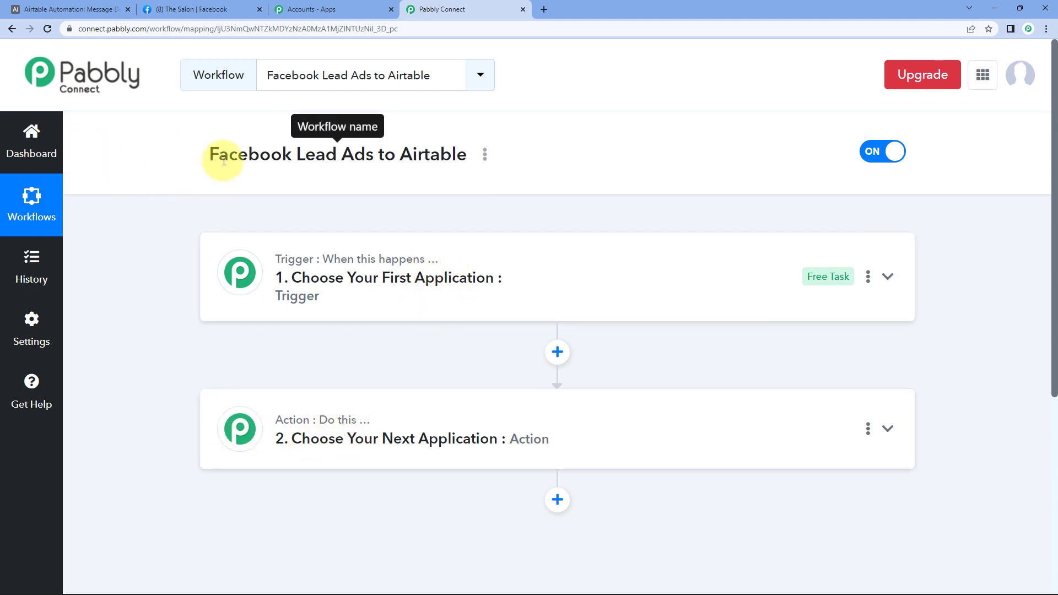
pyautogui.moveTo(224, 161); pyautogui.dragTo(348, 162)
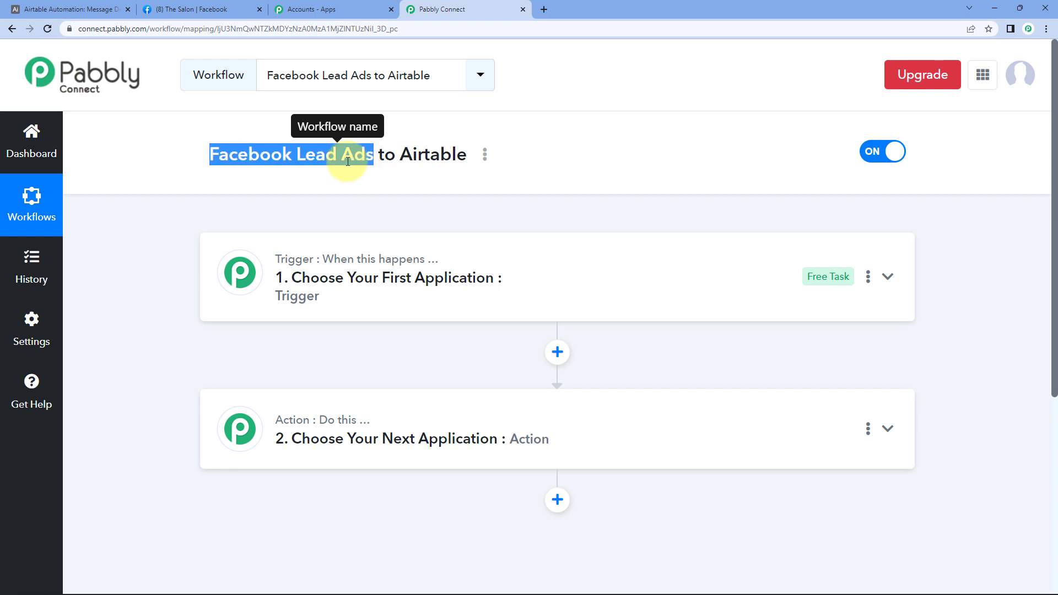
pyautogui.click(348, 161)
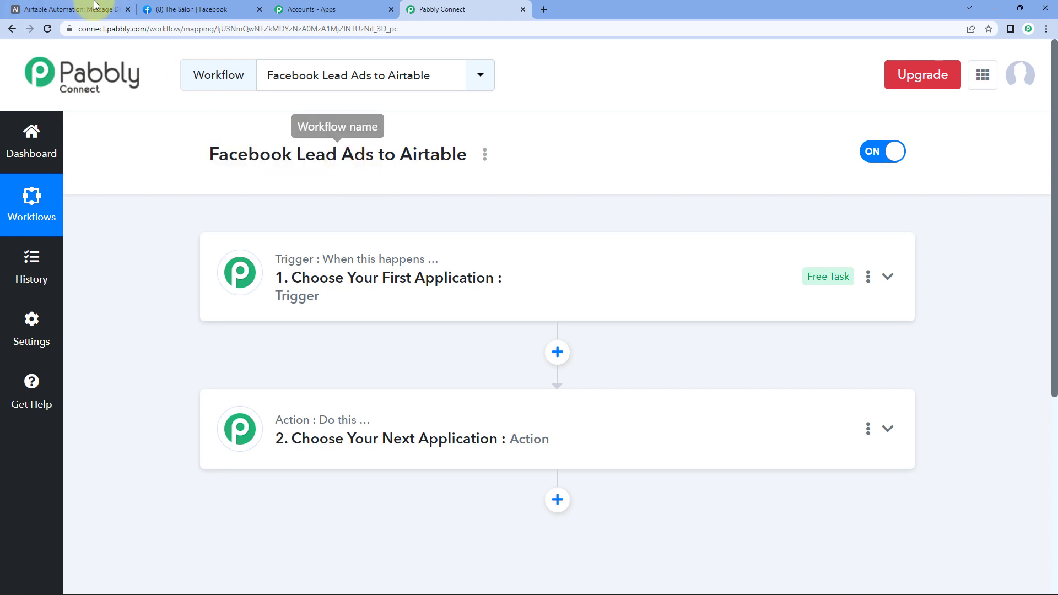
# - Switch to Airtable, add an empty record to the Message Details table and go through its Full Name, Query, Email and Phone Number cells
pyautogui.click(71, 9)
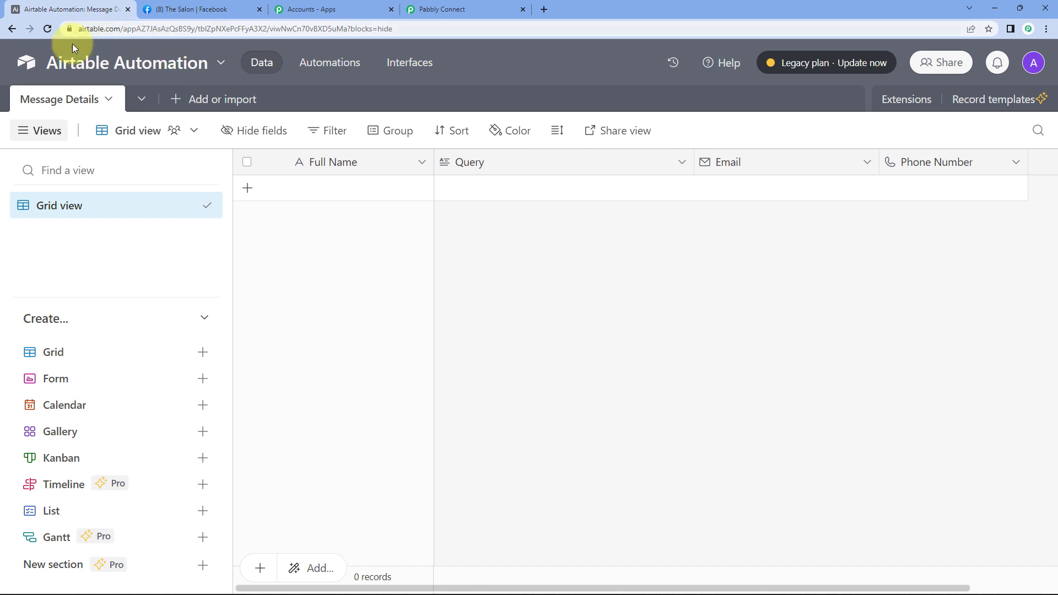
pyautogui.click(347, 192)
pyautogui.click(503, 188)
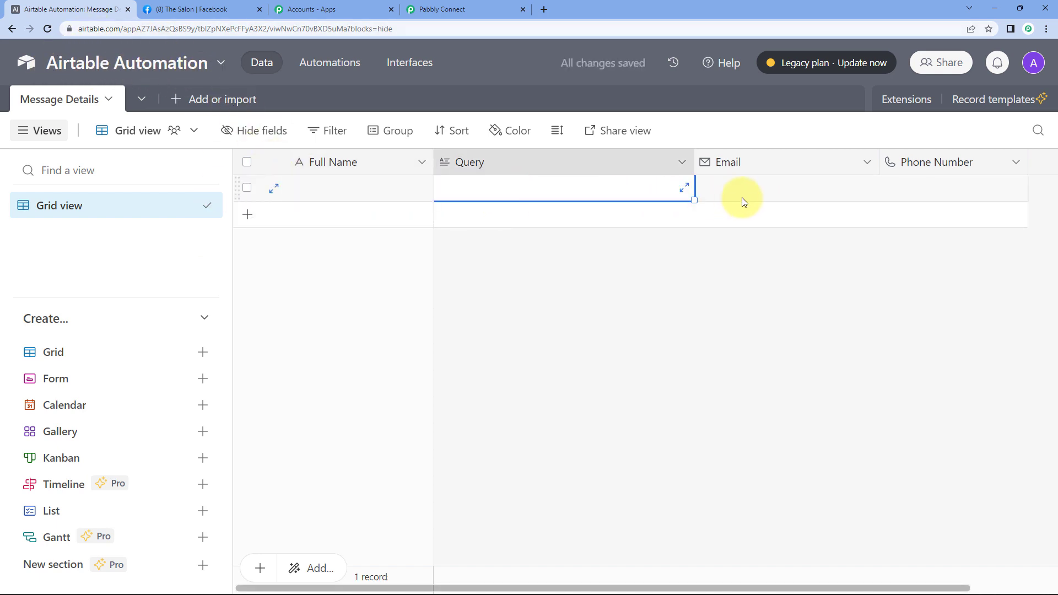
pyautogui.click(742, 197)
pyautogui.click(932, 196)
pyautogui.click(706, 294)
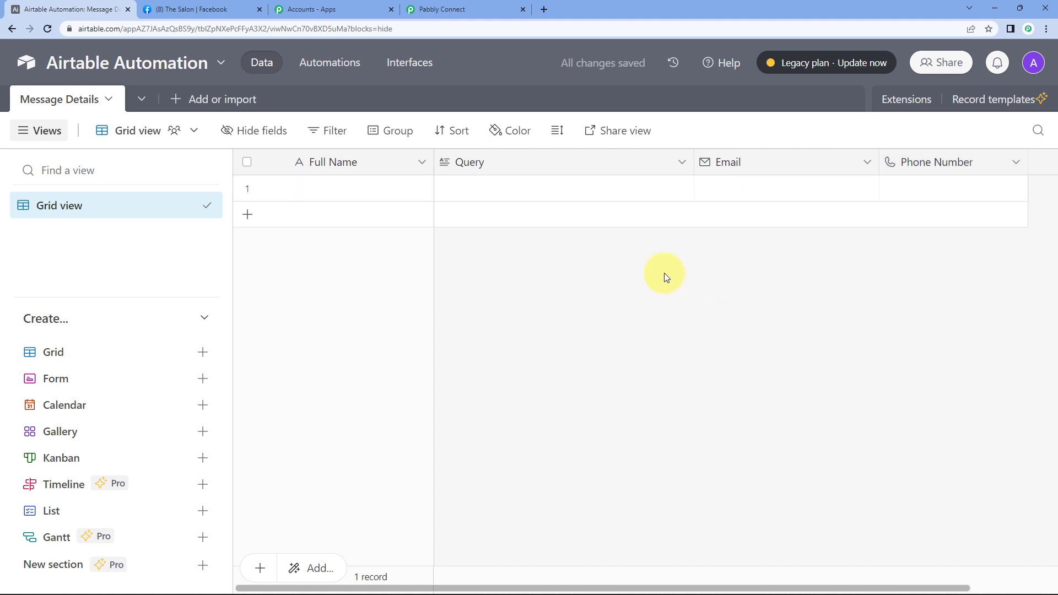
# - Switch to Pabbly Connect and set the workflow's trigger to Facebook Lead Ads with the New Lead (Instant) event
pyautogui.click(452, 10)
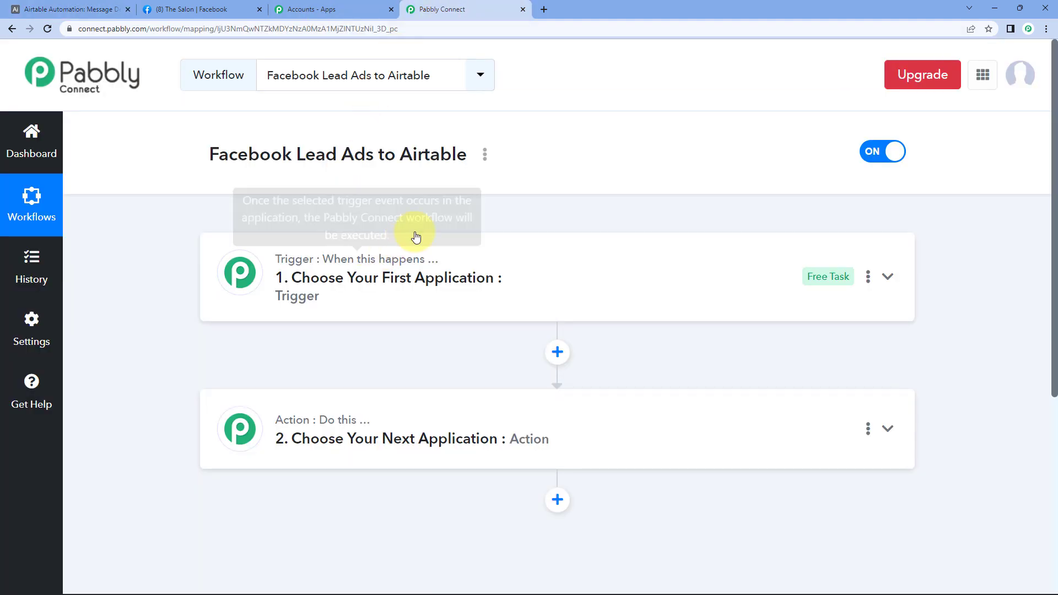
pyautogui.click(300, 266)
pyautogui.click(303, 392)
pyautogui.write('face')
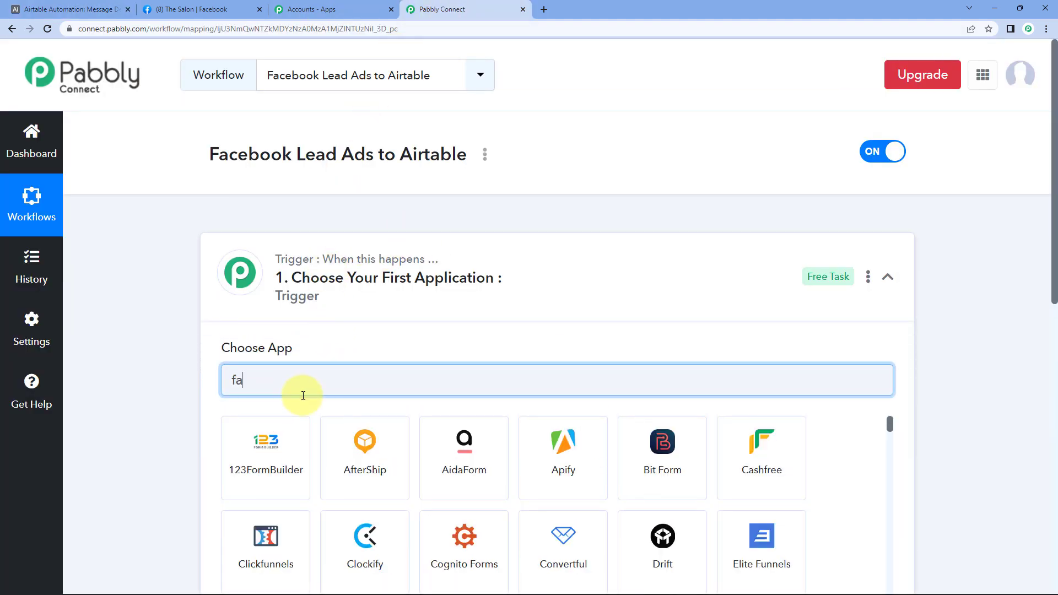
pyautogui.click(463, 479)
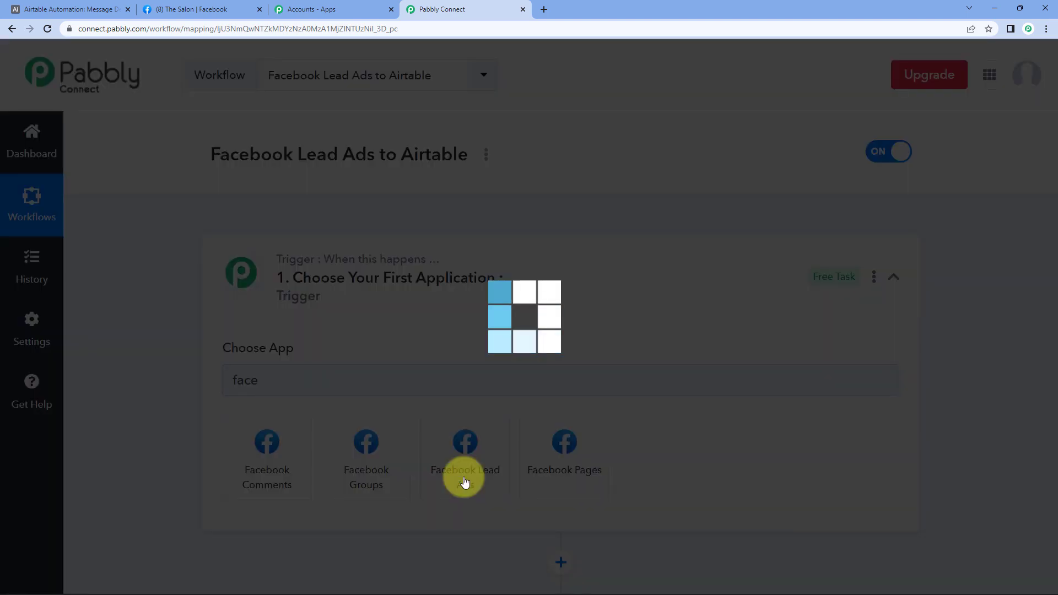
pyautogui.scroll(-4, 138, 347)
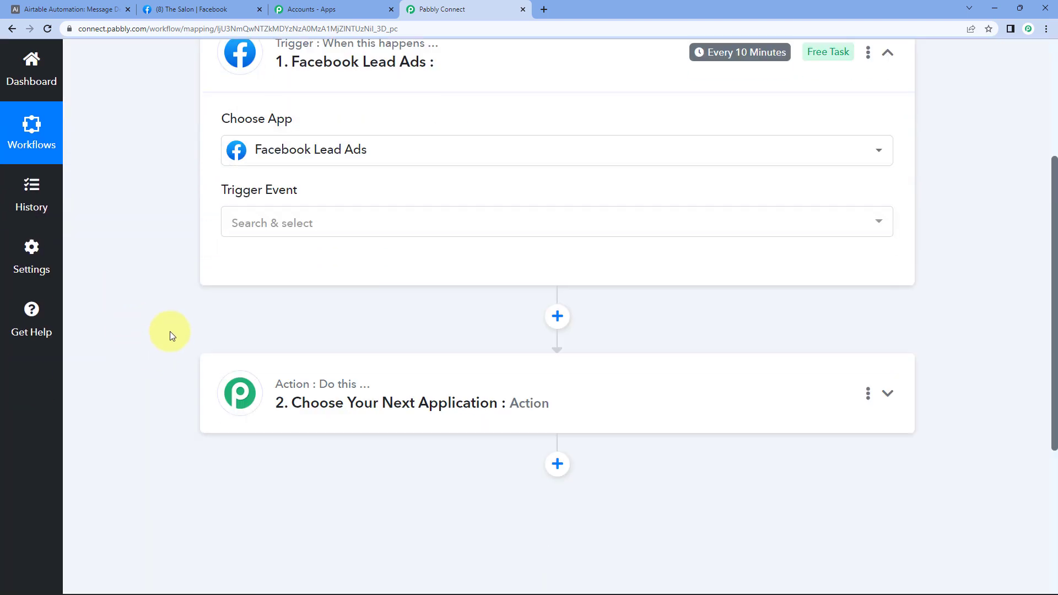
pyautogui.click(253, 221)
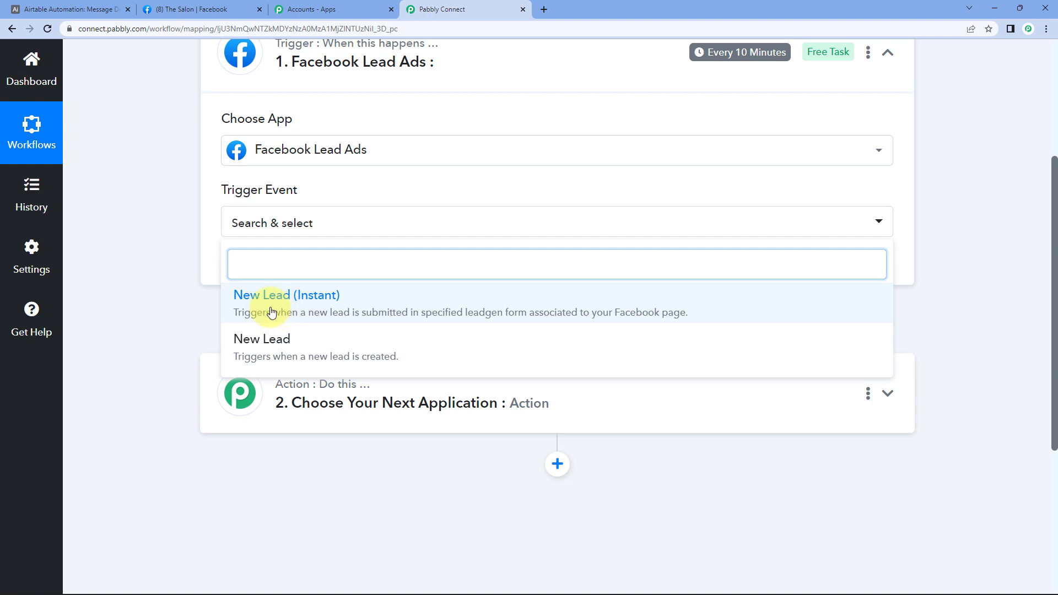
pyautogui.click(272, 309)
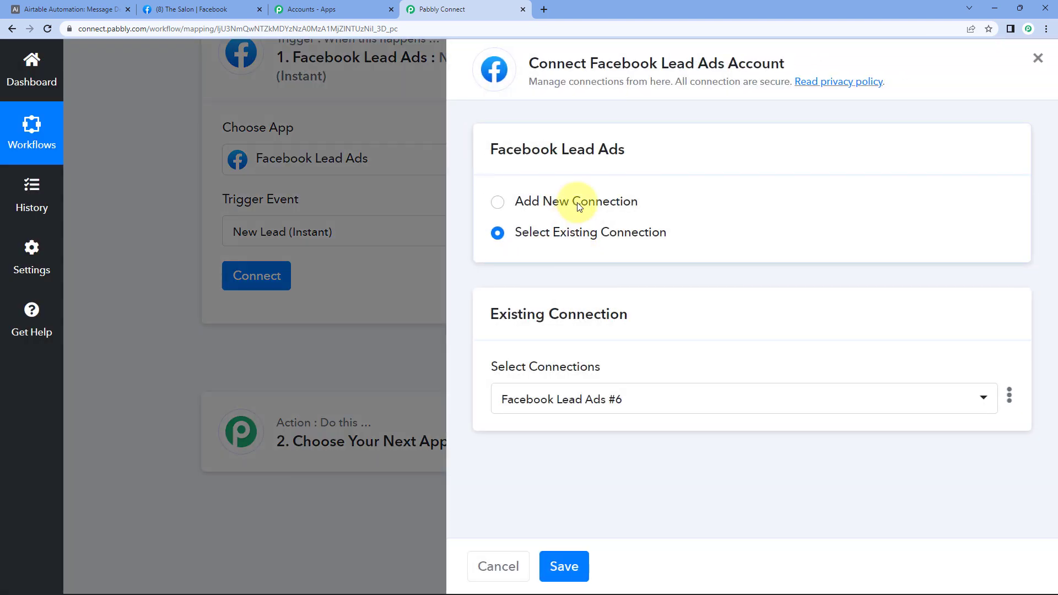
# - Add a new Facebook Lead Ads connection for the trigger and authorize it with the Facebook account
pyautogui.click(577, 201)
pyautogui.click(559, 381)
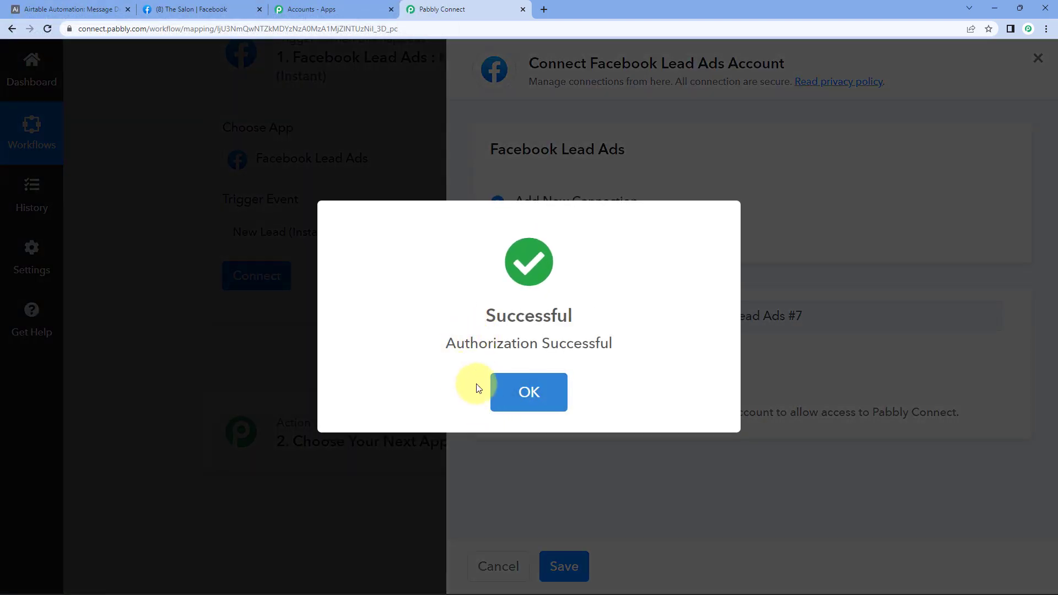
pyautogui.click(490, 386)
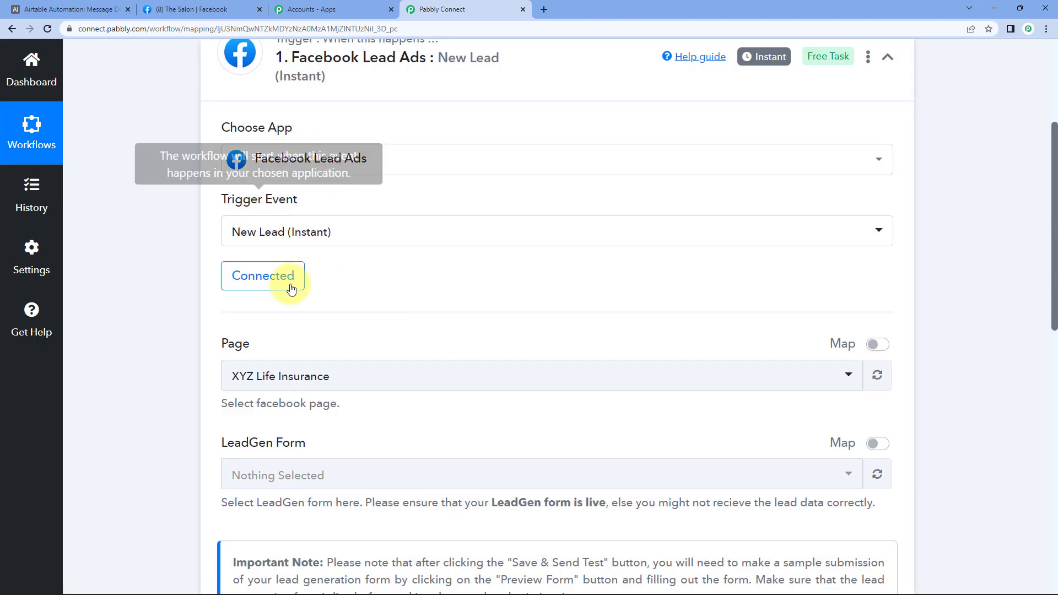
# - Switch to Facebook and check the name of the business page that will supply the leads
pyautogui.scroll(-1, 267, 279)
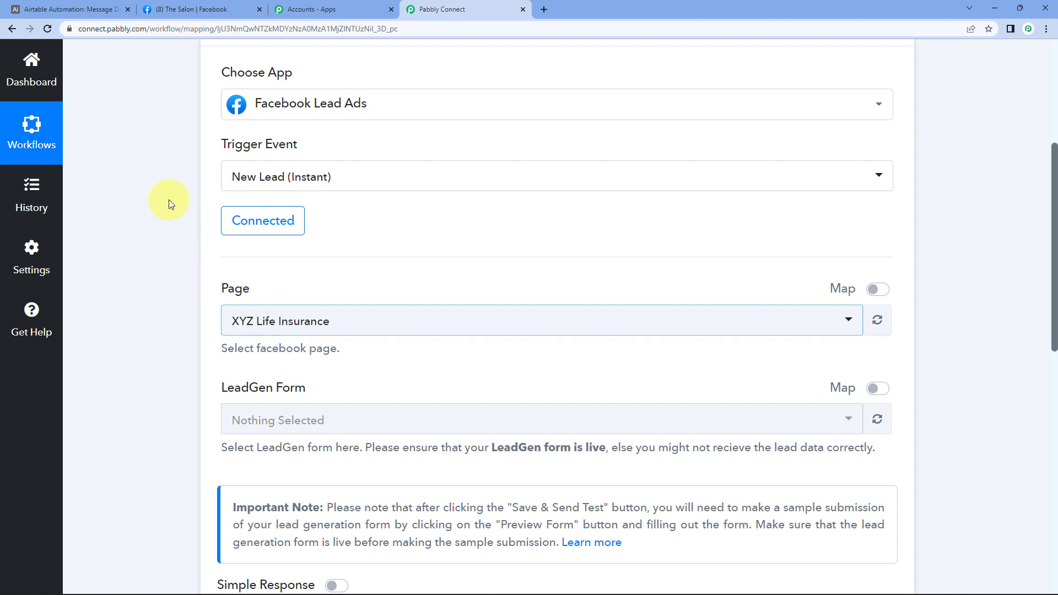
pyautogui.scroll(-1, 168, 199)
pyautogui.click(192, 9)
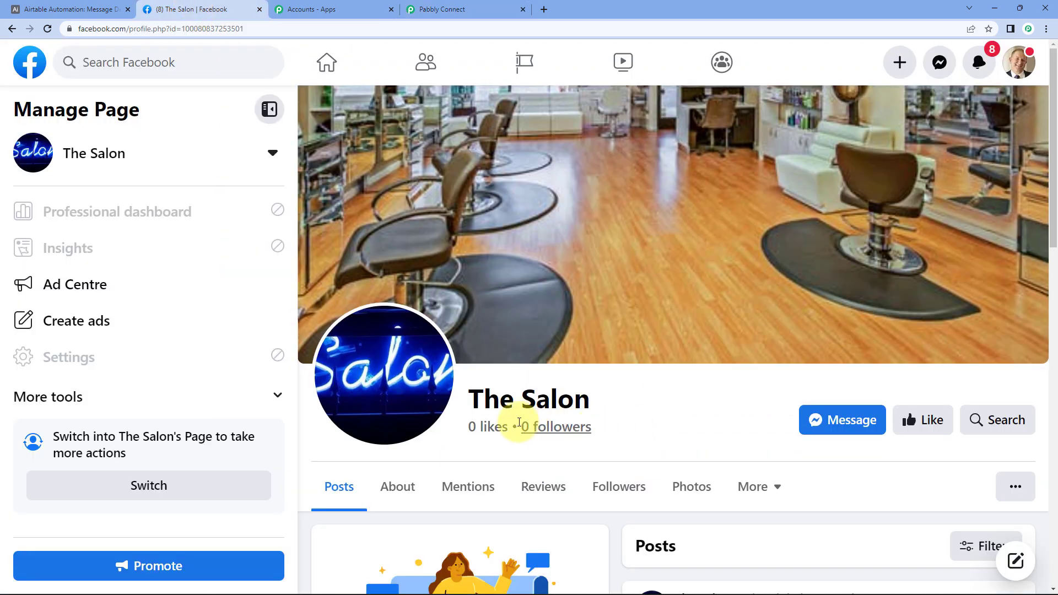
pyautogui.moveTo(469, 403); pyautogui.dragTo(639, 400)
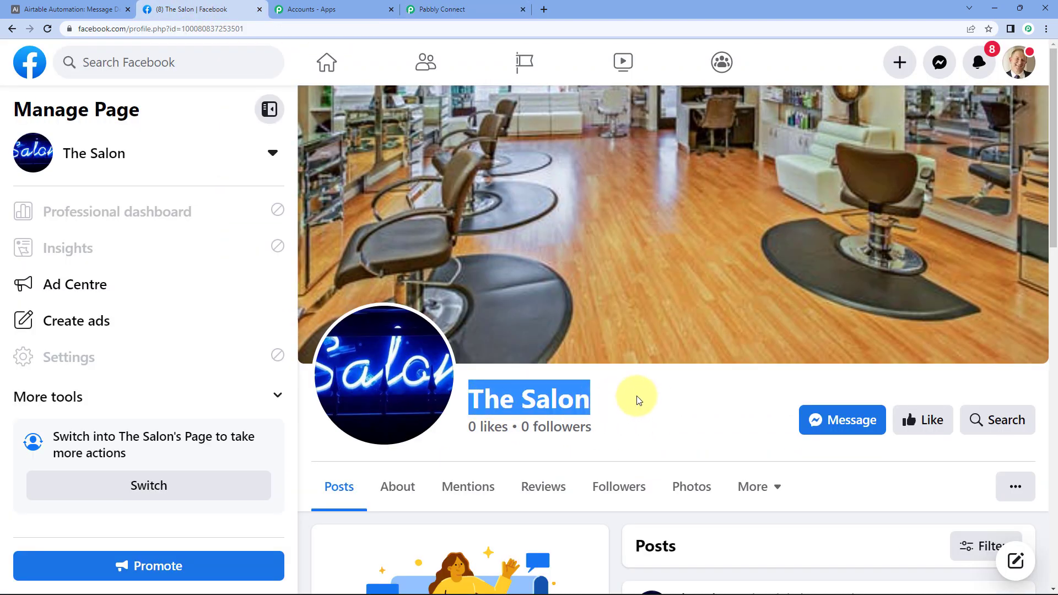
pyautogui.click(639, 400)
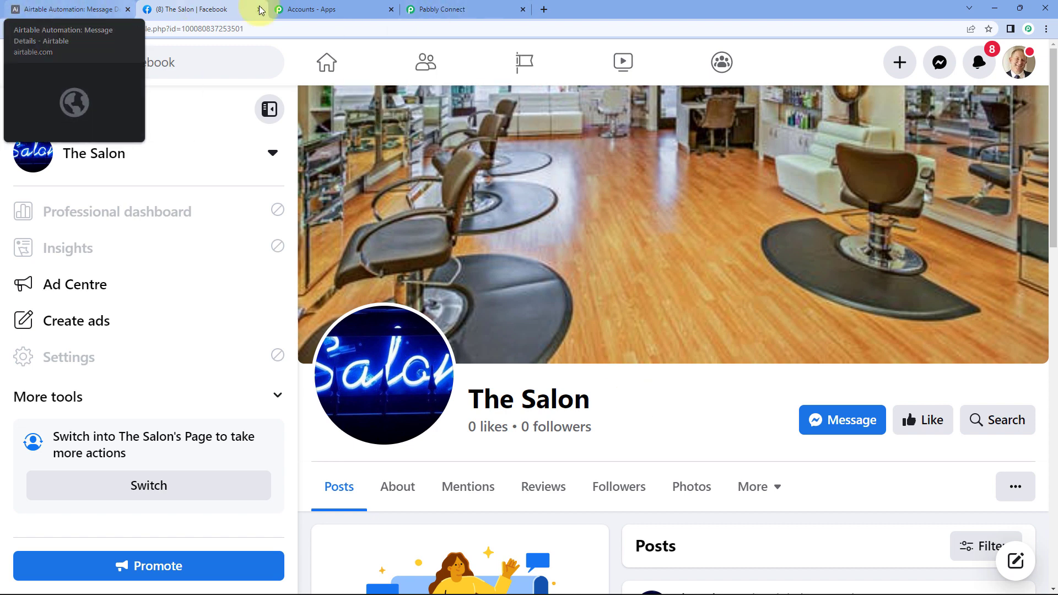
# - Switch to Pabbly Connect and select The Salon as the trigger's Facebook page
pyautogui.click(453, 4)
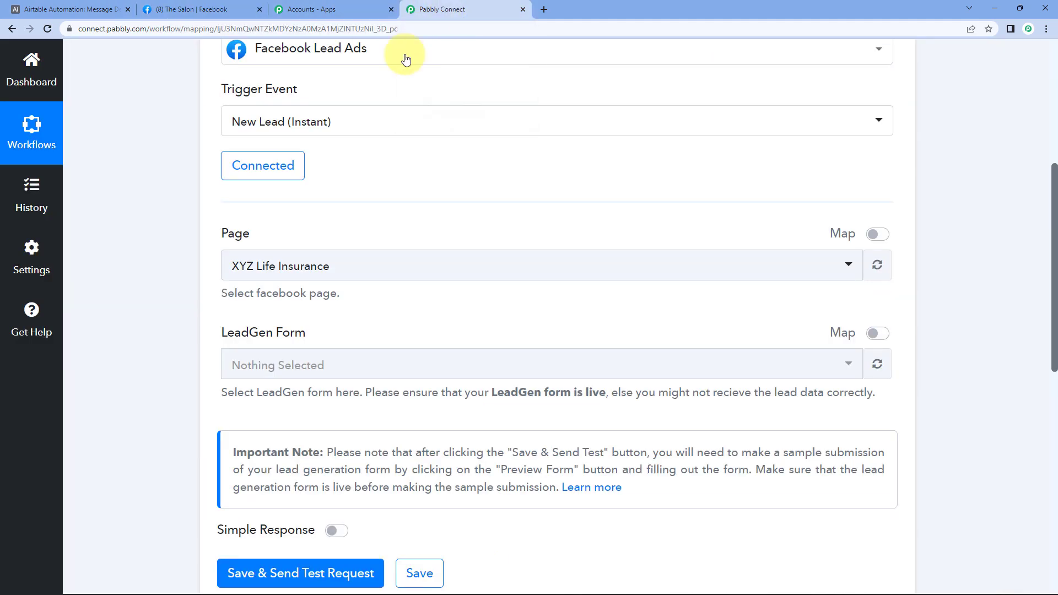
pyautogui.click(276, 267)
pyautogui.write('the')
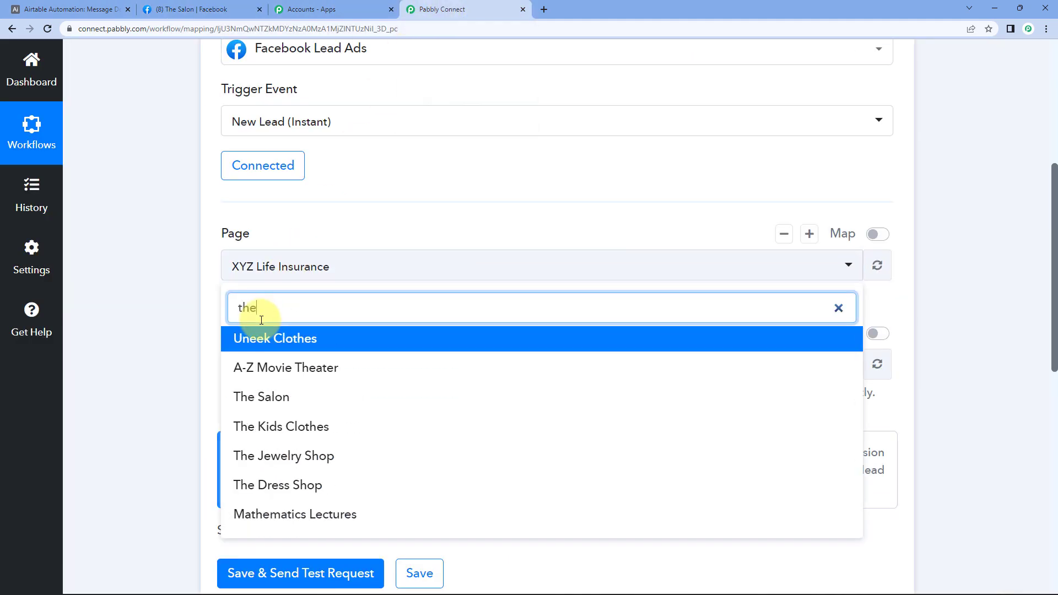
pyautogui.write(' sal')
pyautogui.click(249, 338)
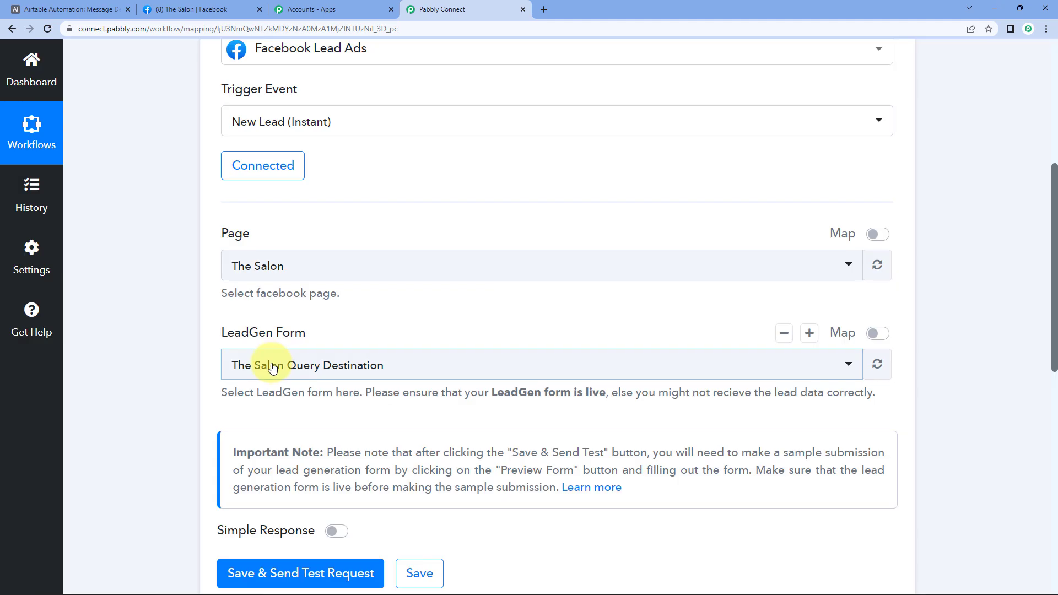
# - Select The Salon Query Destination as the LeadGen form, and save the trigger while sending a test request
pyautogui.click(271, 368)
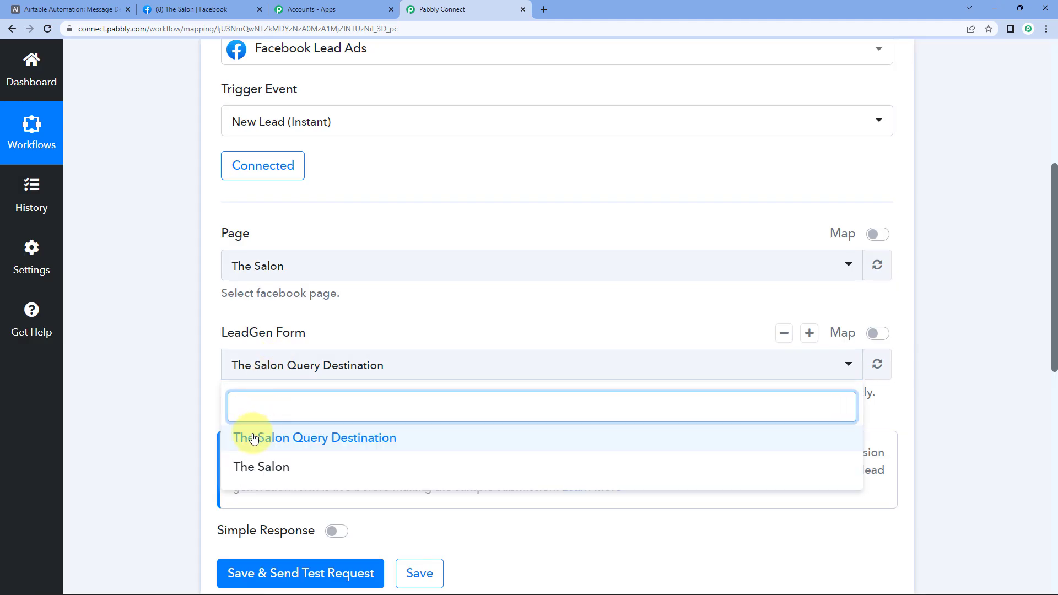
pyautogui.click(342, 445)
pyautogui.scroll(-3, 193, 359)
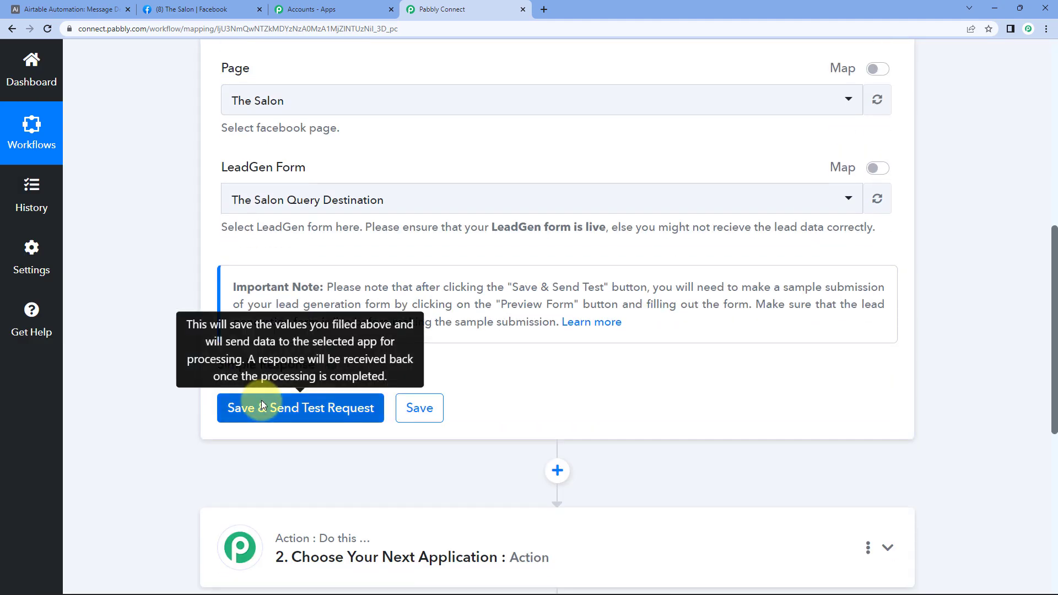
pyautogui.click(262, 406)
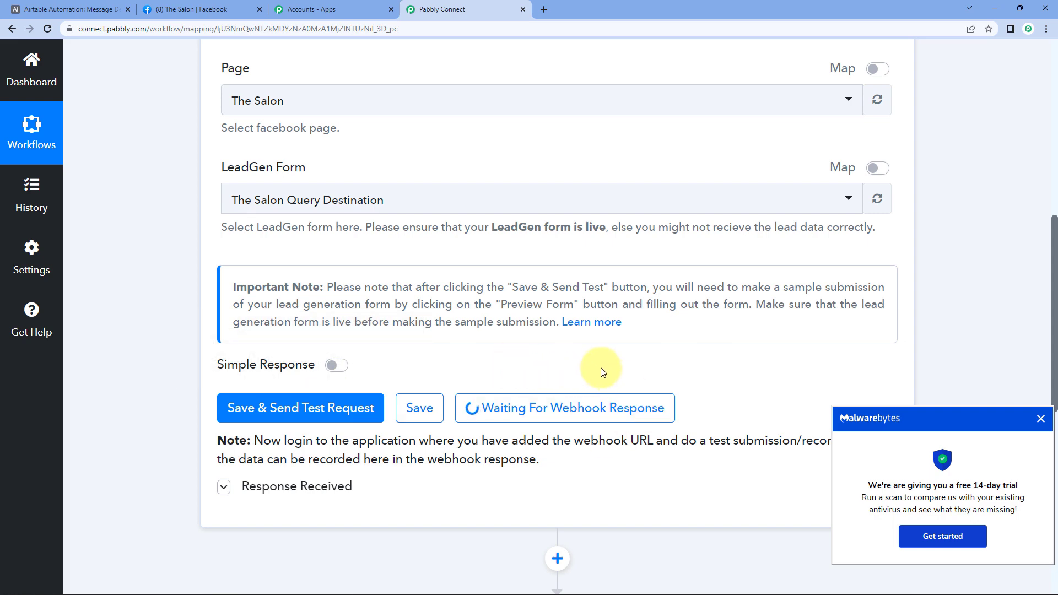
# - Open the help article on sample submissions and, from it, the Facebook Lead Ads testing tool, placing that tool beside the workflow
pyautogui.click(595, 323)
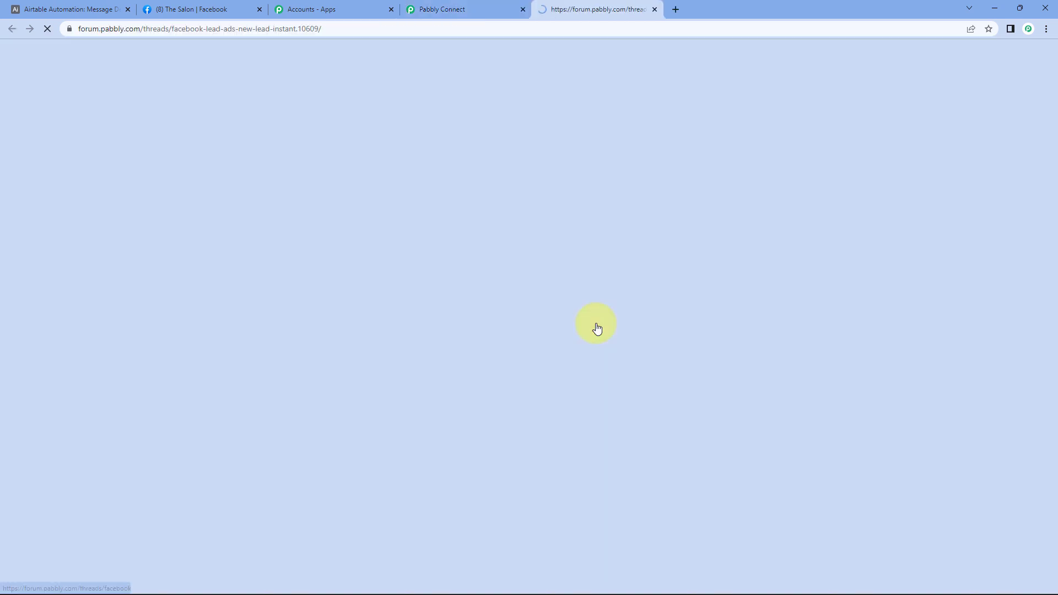
pyautogui.scroll(-20, 270, 354)
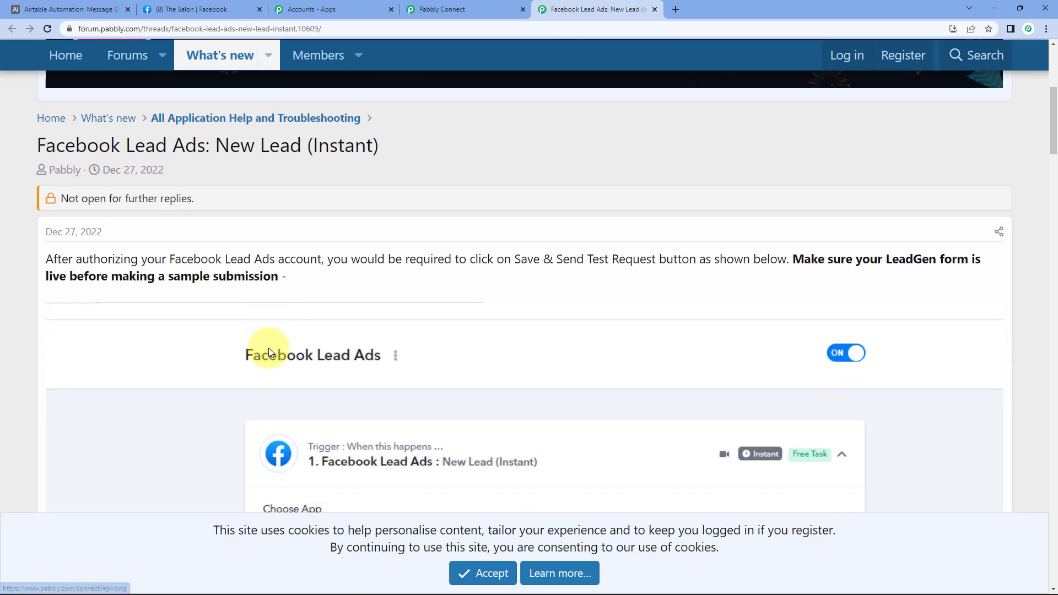
pyautogui.scroll(-13, 269, 348)
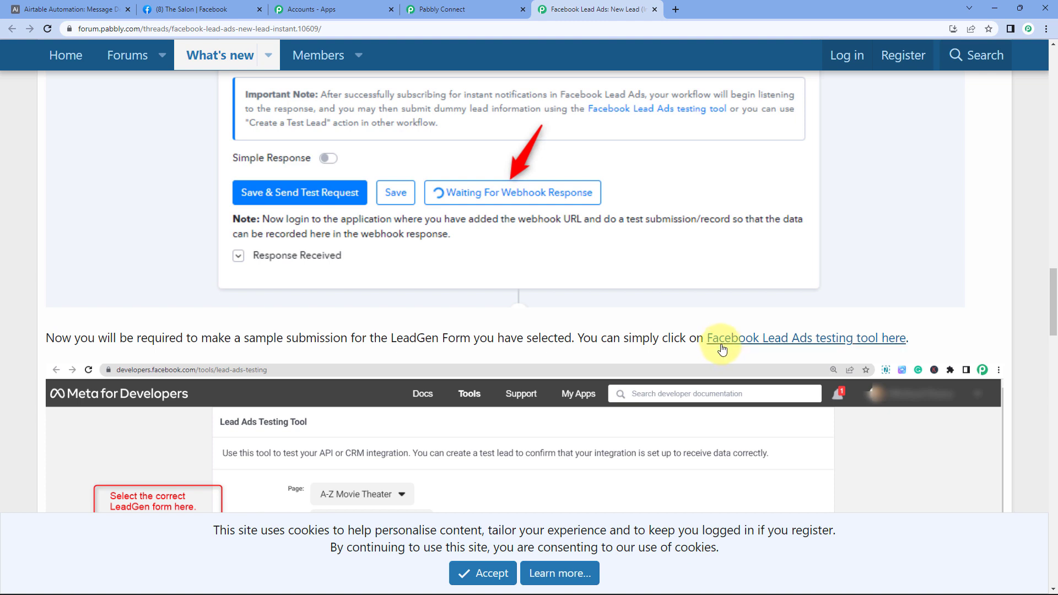
pyautogui.click(819, 346)
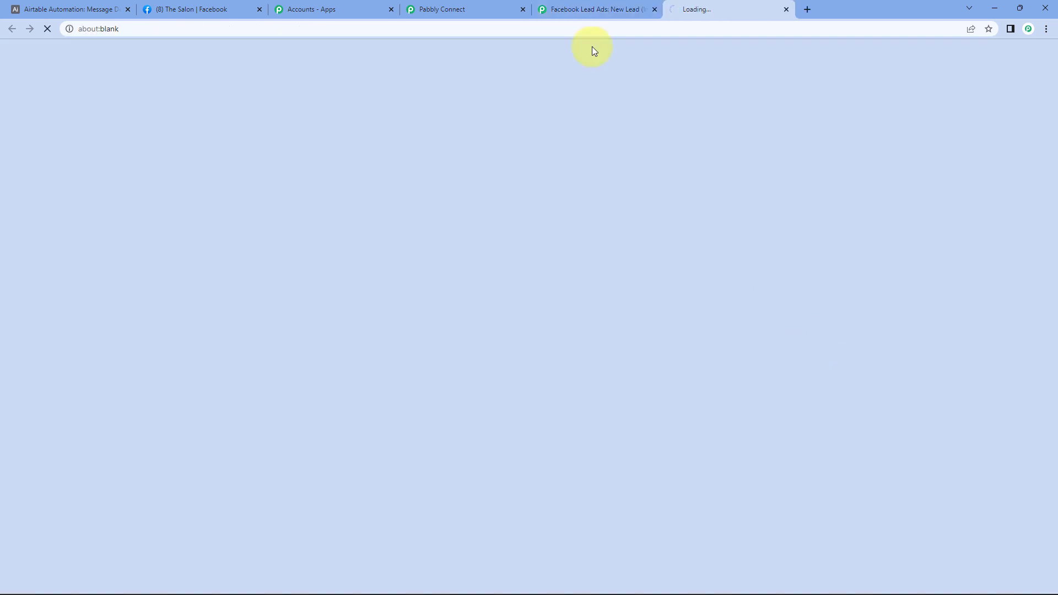
pyautogui.moveTo(742, 13); pyautogui.dragTo(598, 11)
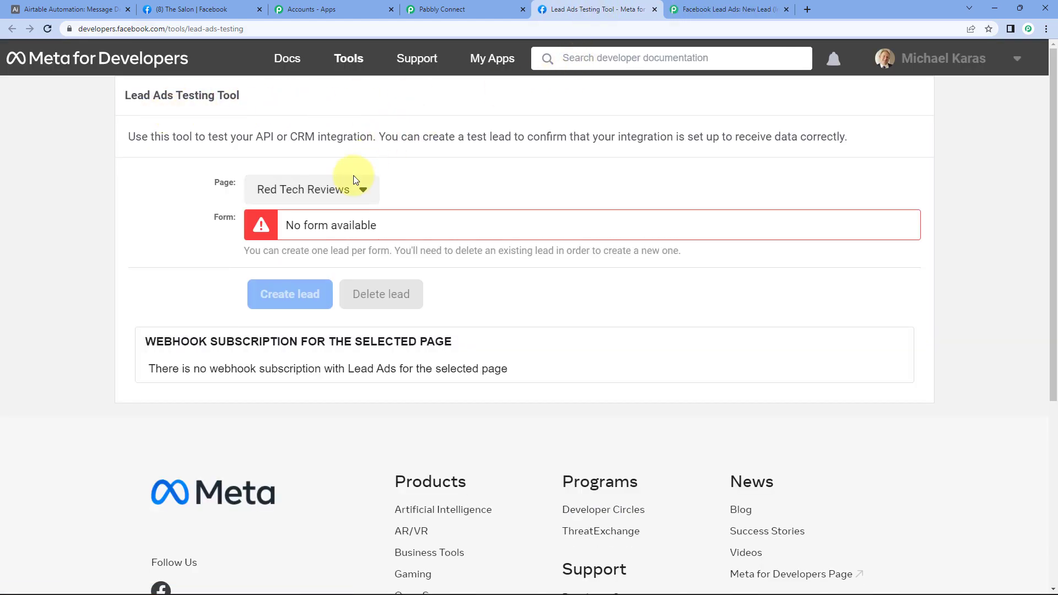
# - Find The Salon in the testing tool's page list and select it as the page for the test lead
pyautogui.click(338, 191)
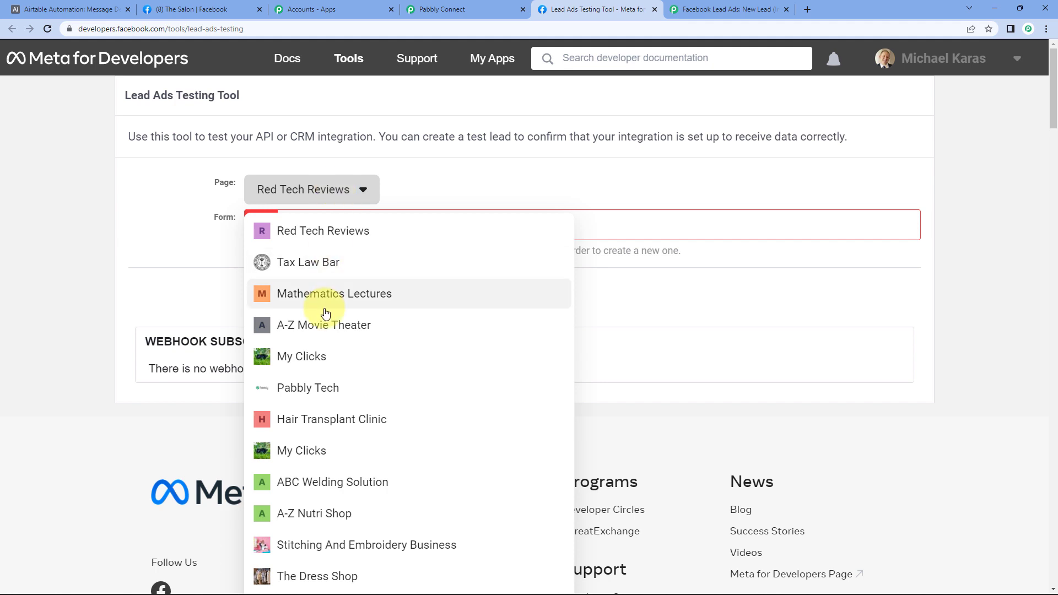
pyautogui.hotkey('ctrl', 'f')
pyautogui.write('sal')
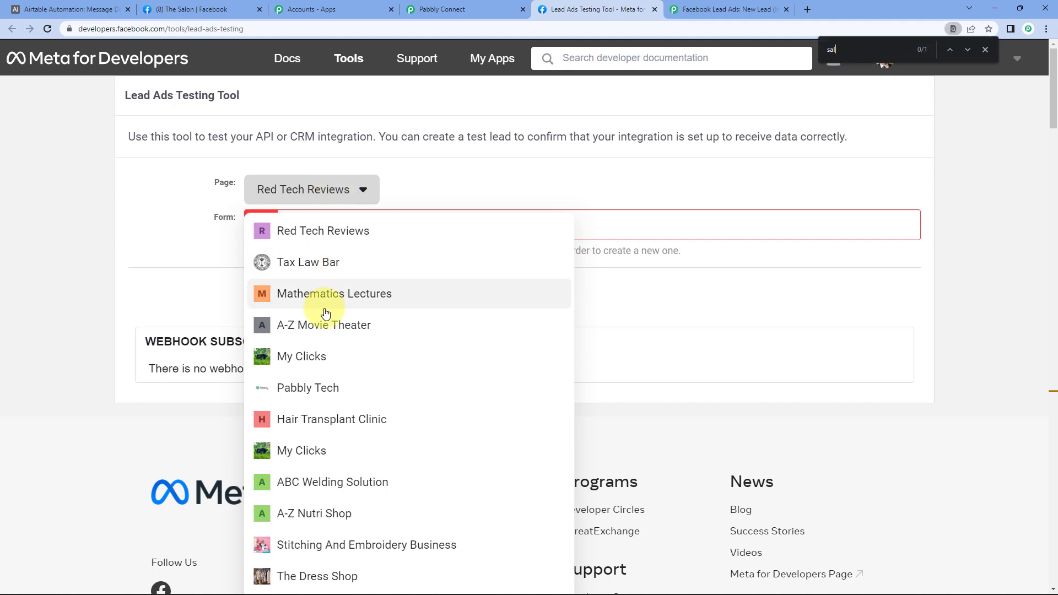
pyautogui.write('o')
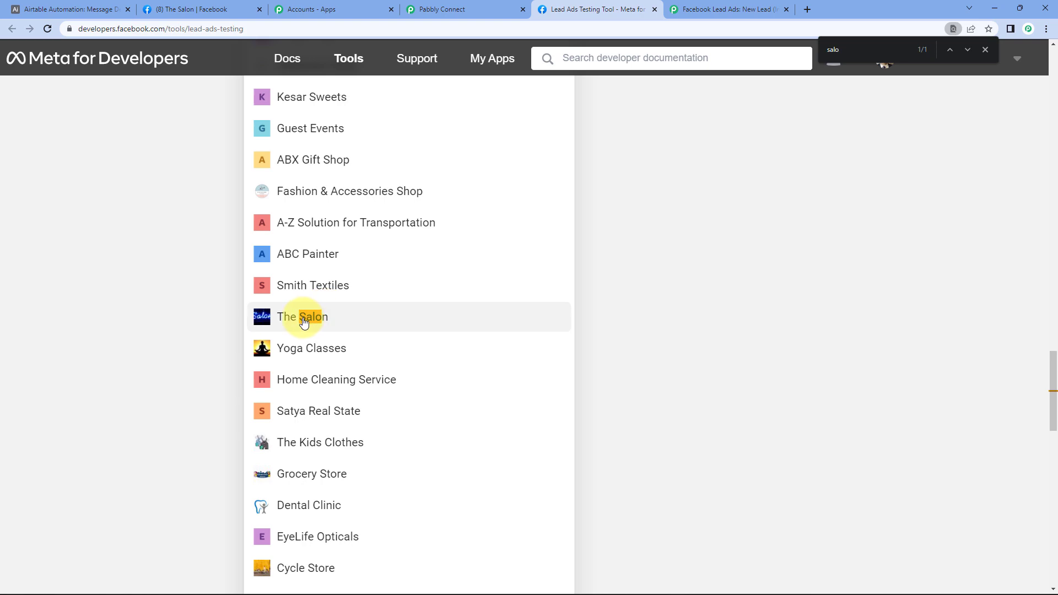
pyautogui.click(302, 317)
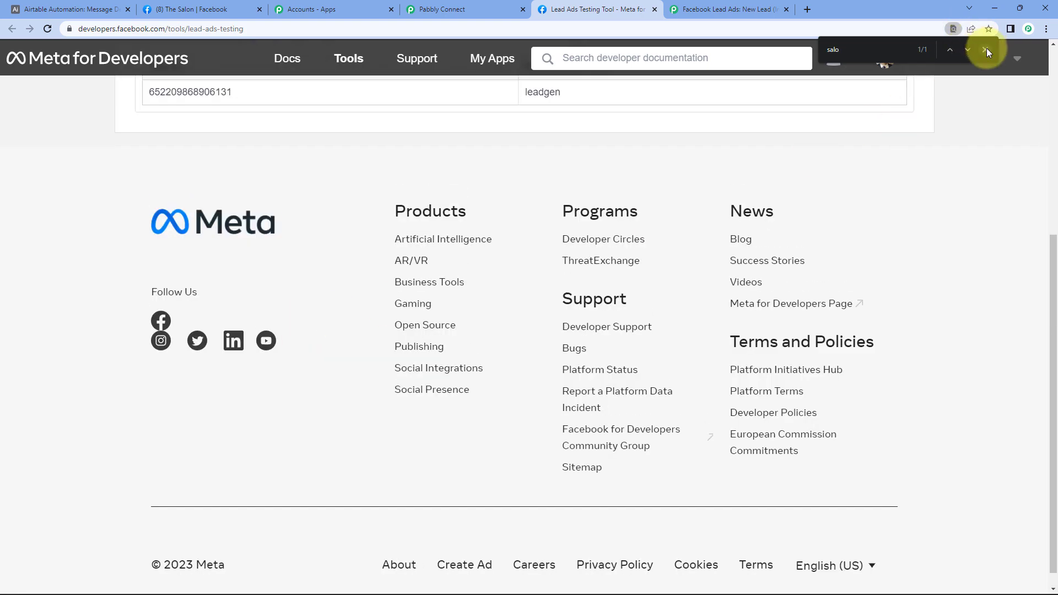
pyautogui.click(983, 49)
pyautogui.scroll(6, 334, 153)
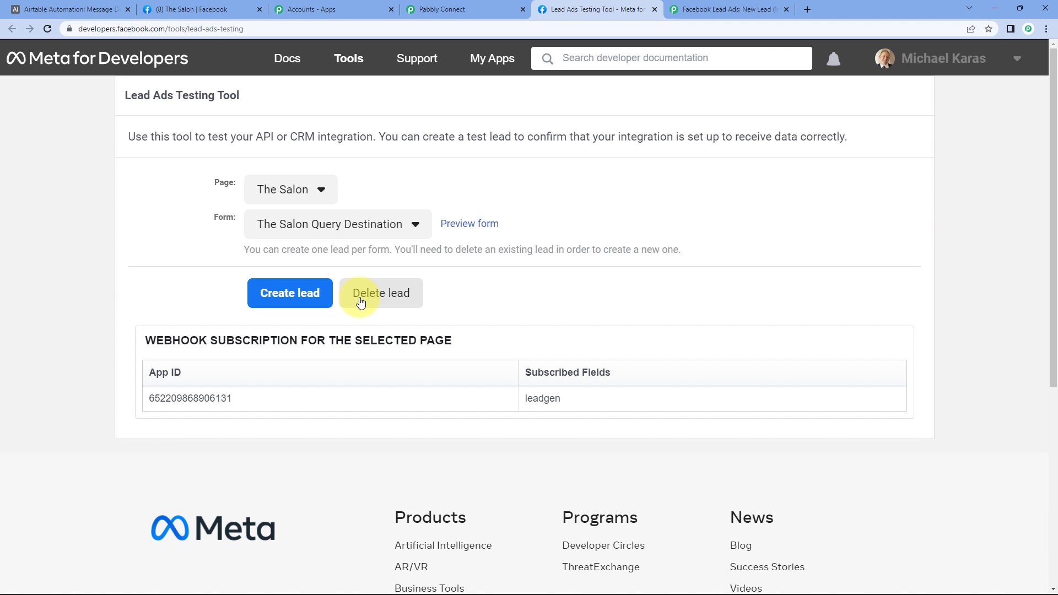
# - Preview the lead form and submit a test lead with the query "This is a test query." and a new phone number
pyautogui.click(469, 226)
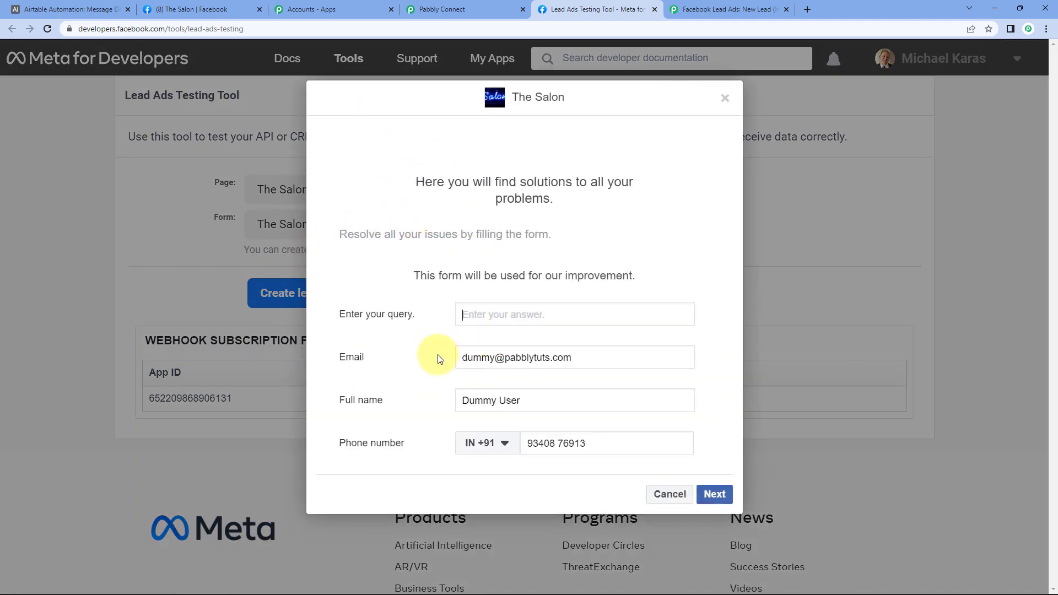
pyautogui.tripleClick(466, 399)
pyautogui.tripleClick(531, 357)
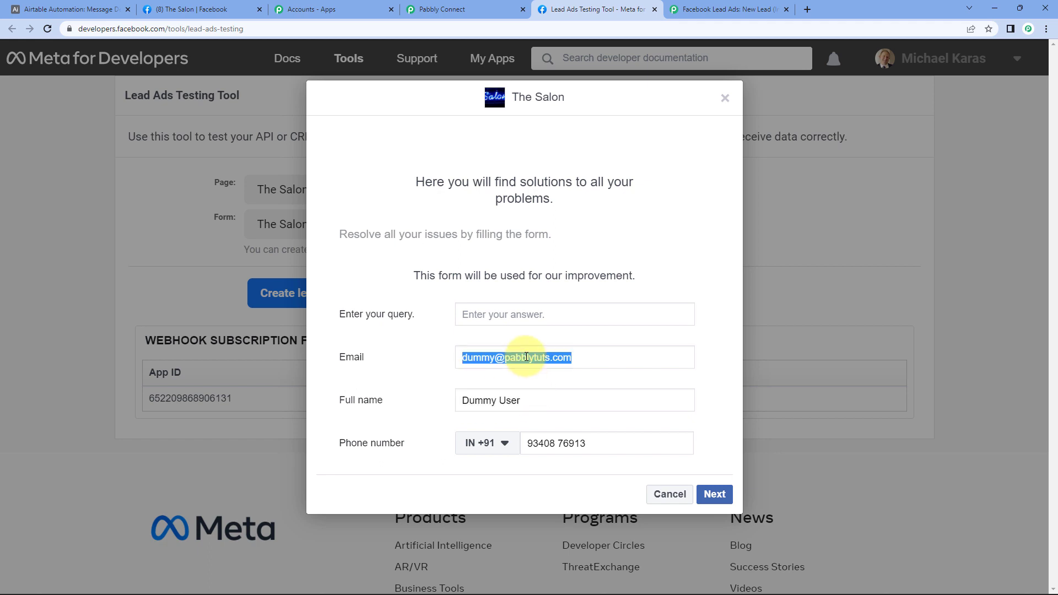
pyautogui.click(508, 314)
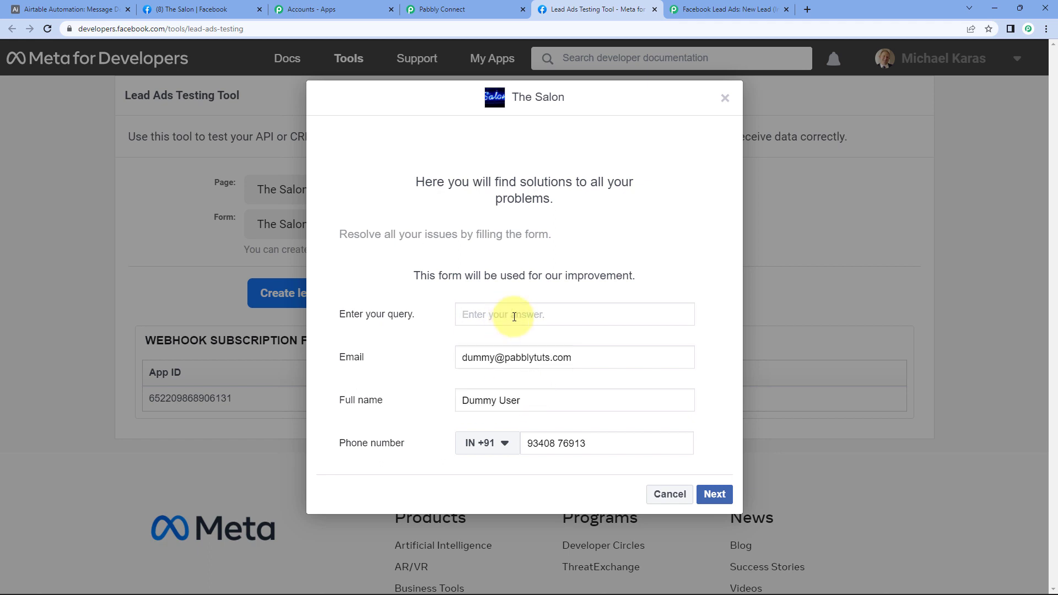
pyautogui.write('This is a test query.')
pyautogui.click(587, 444)
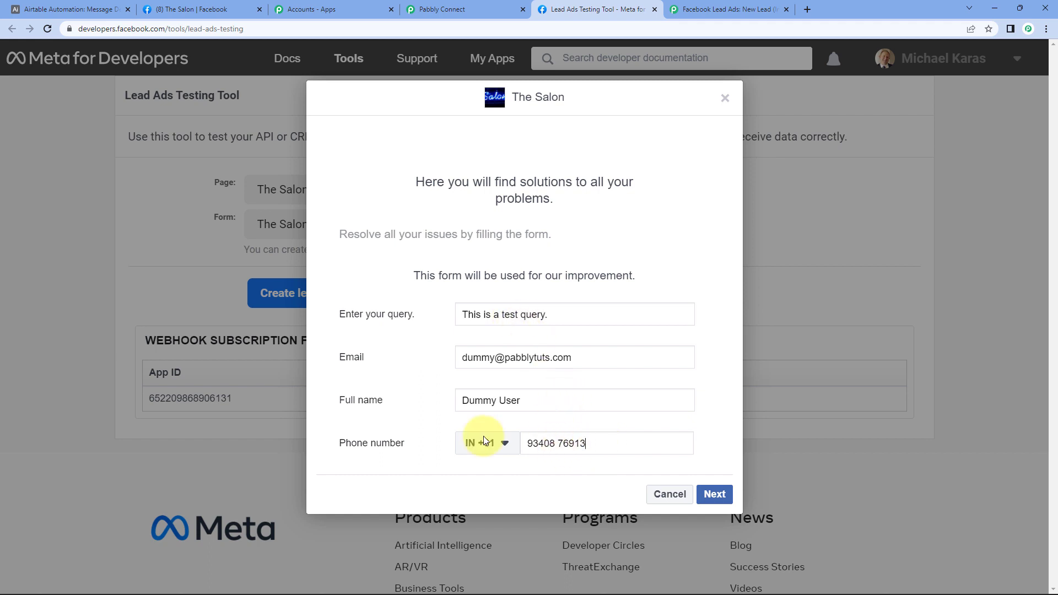
pyautogui.hotkey('ctrl', 'a')
pyautogui.write('9')
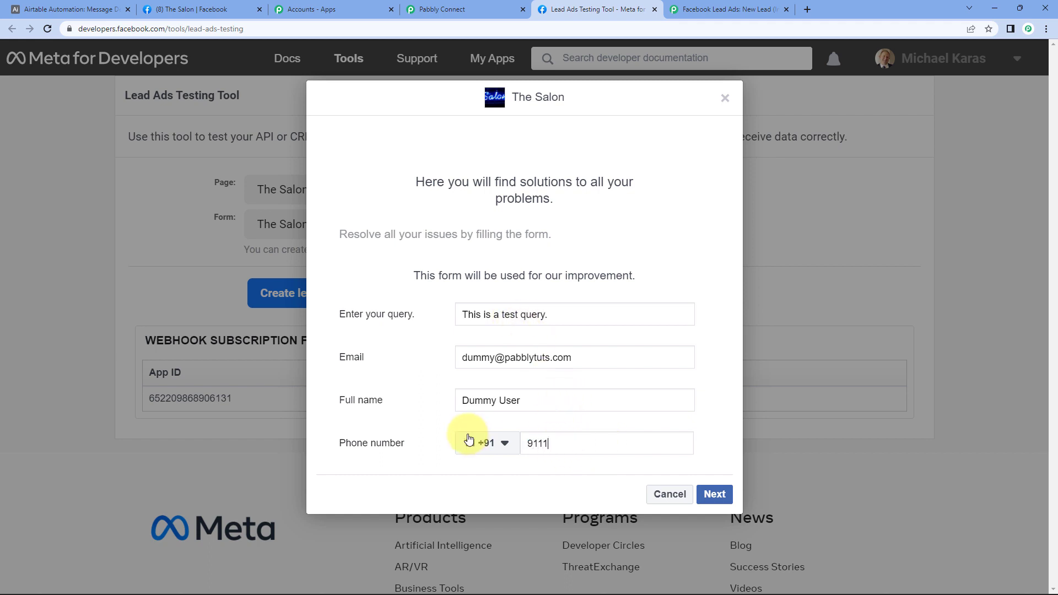
pyautogui.click(711, 492)
pyautogui.click(709, 294)
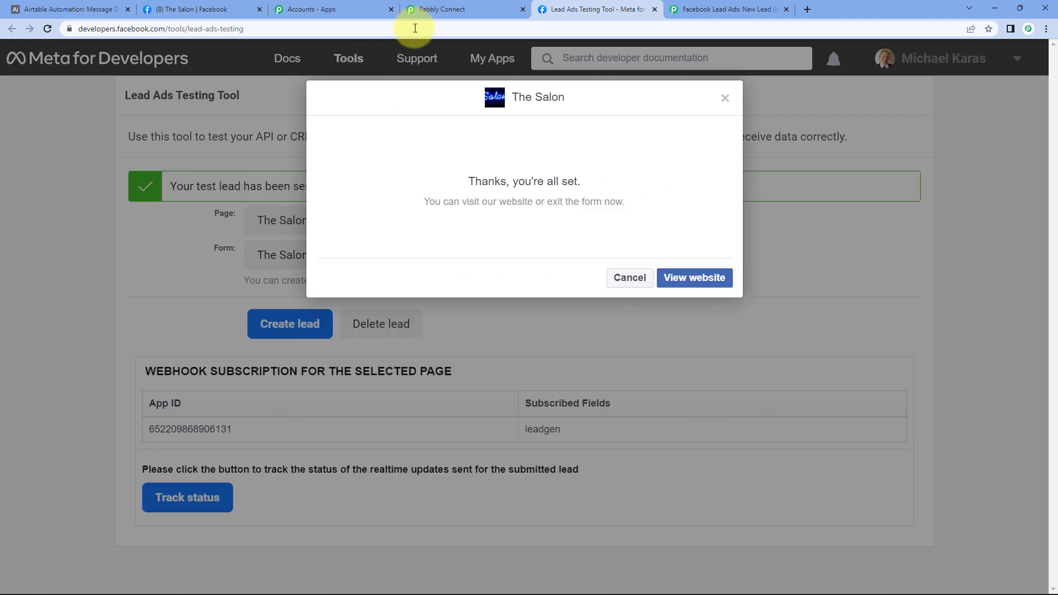
# - Switch to Pabbly Connect and check the query, email, full name and phone number in the trigger's captured response
pyautogui.click(471, 7)
pyautogui.scroll(-4, 149, 242)
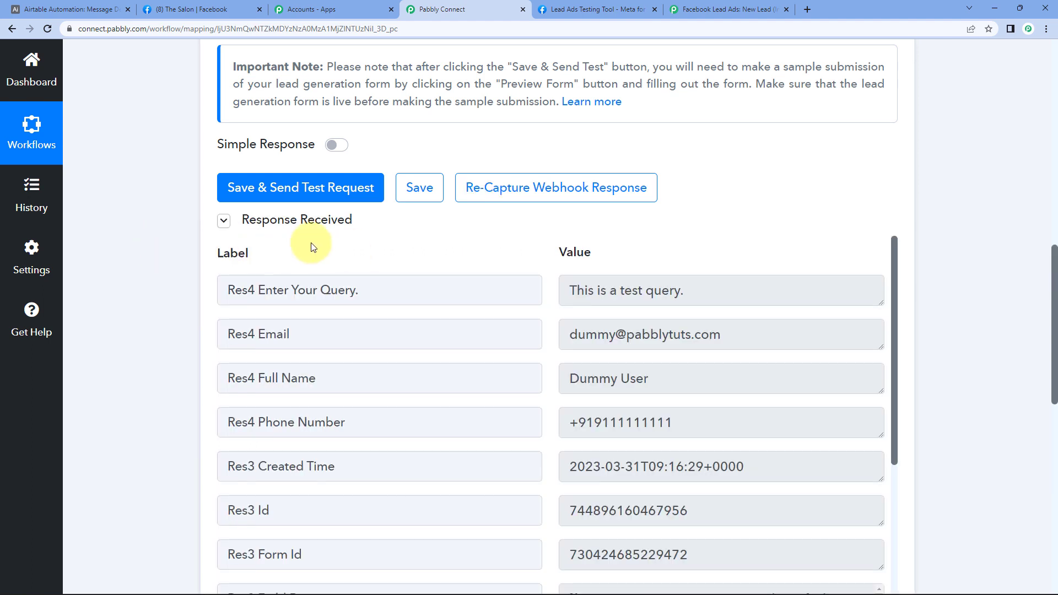
pyautogui.scroll(-2, 145, 246)
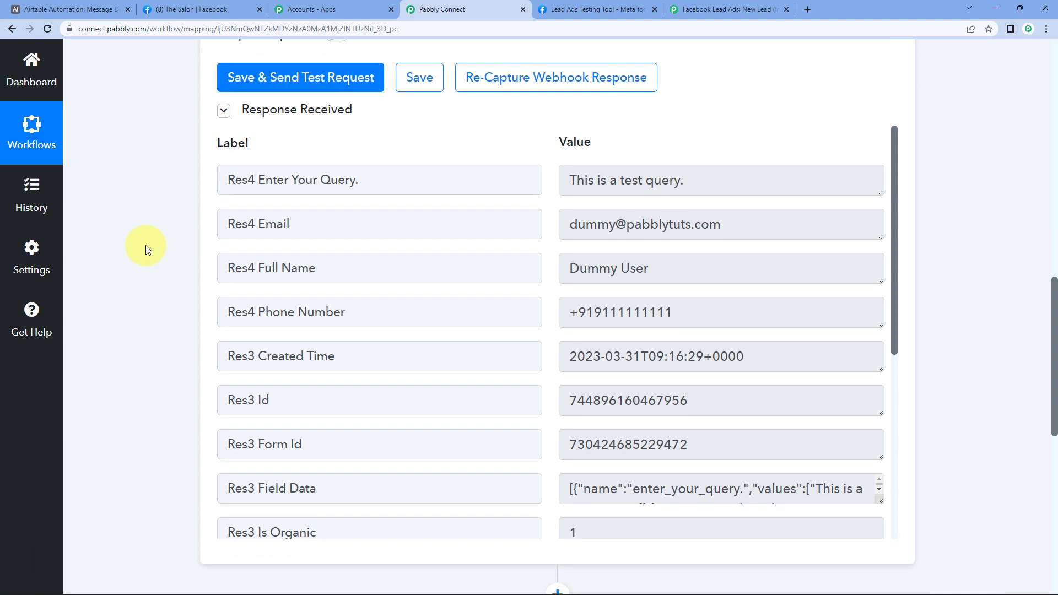
pyautogui.tripleClick(626, 179)
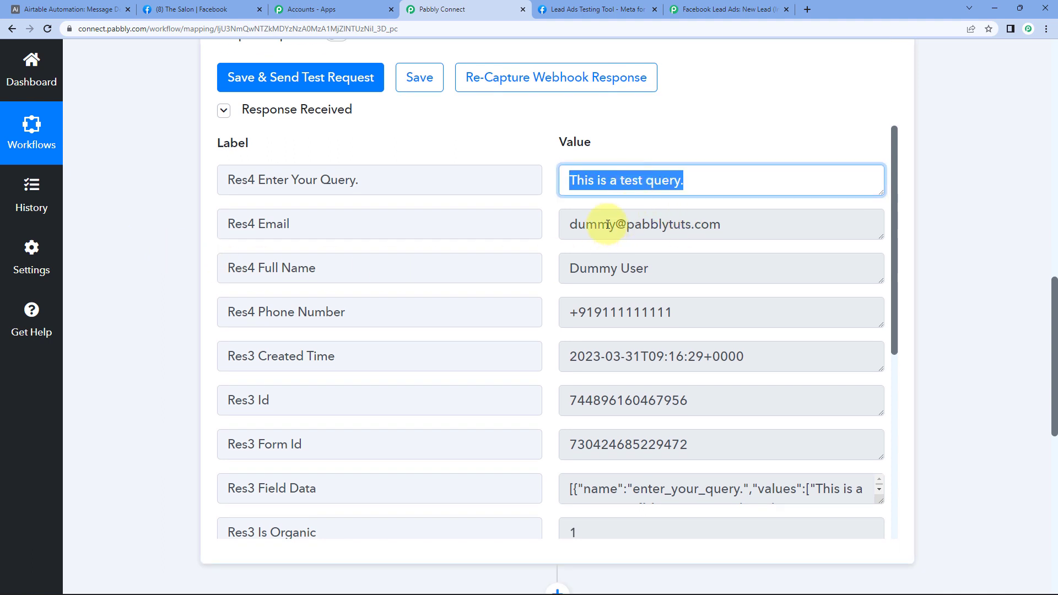
pyautogui.tripleClick(609, 224)
pyautogui.tripleClick(590, 268)
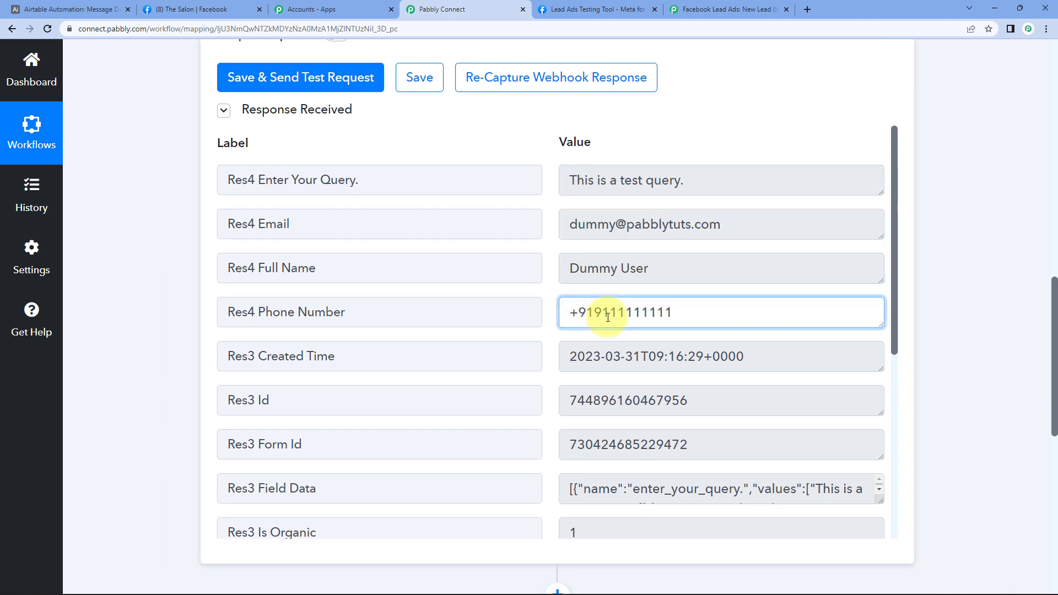
pyautogui.tripleClick(608, 315)
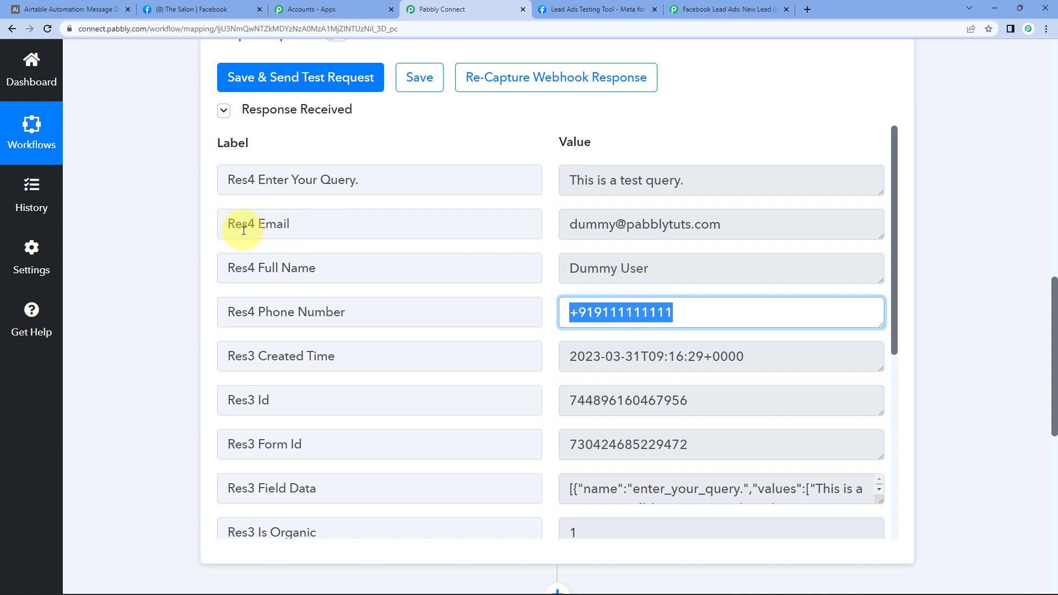
pyautogui.tripleClick(613, 179)
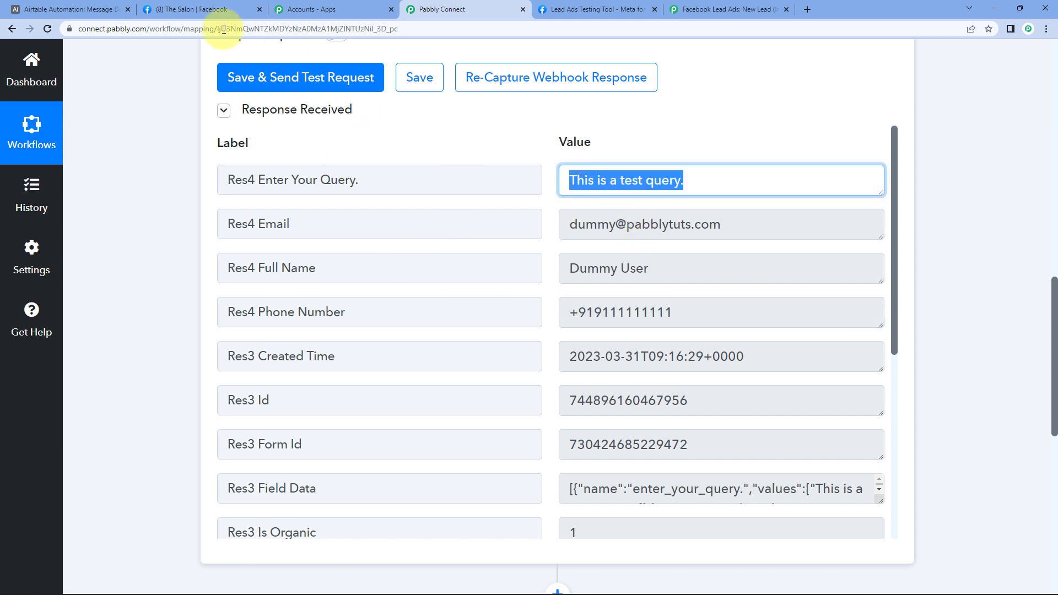
# - Switch to Airtable and delete the test lead record and the blank record from the Message Details table
pyautogui.click(55, 9)
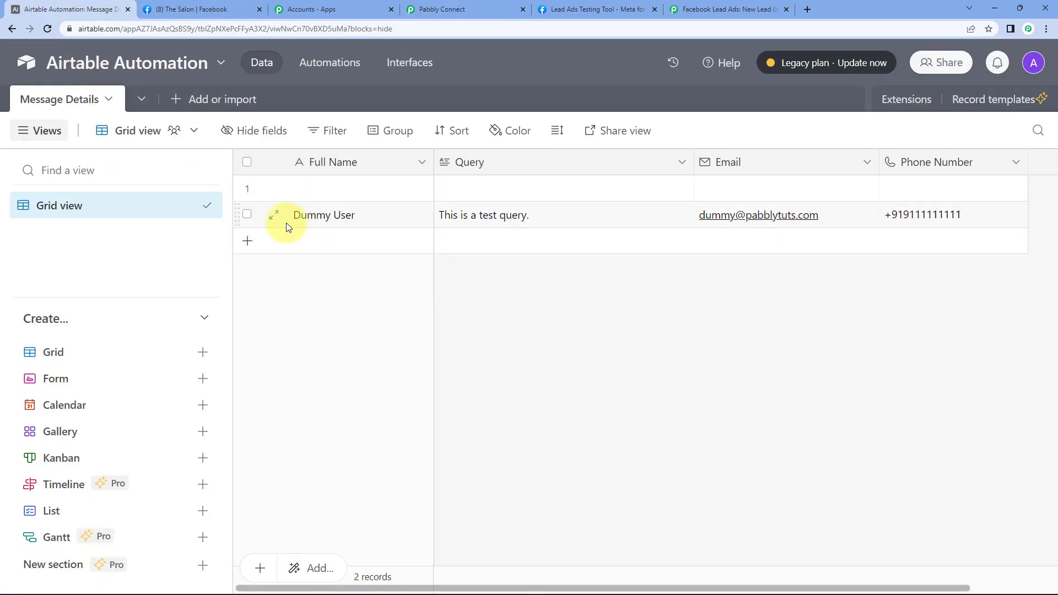
pyautogui.rightClick(238, 211)
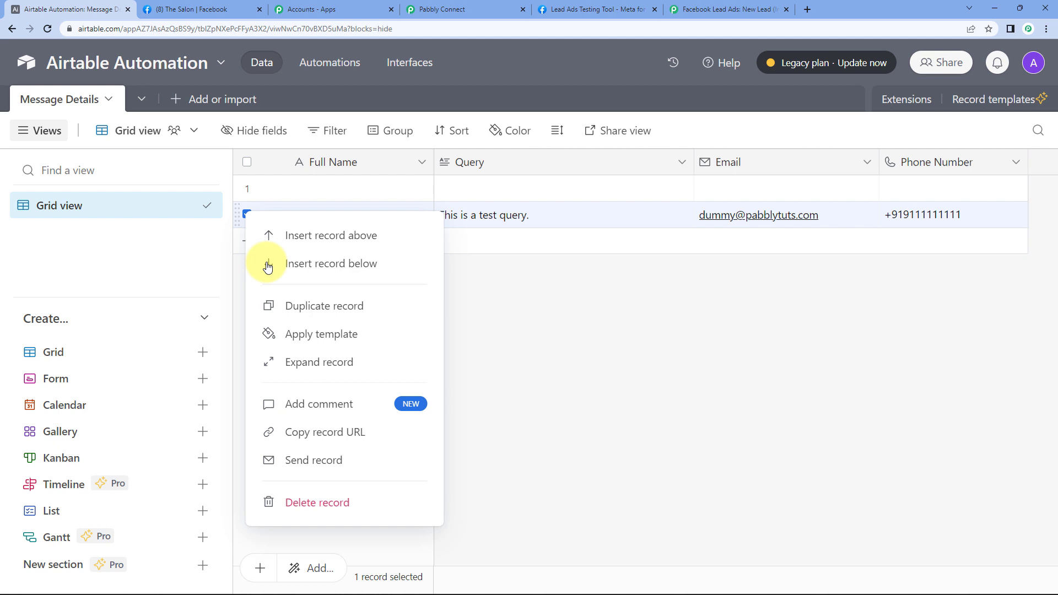
pyautogui.click(286, 505)
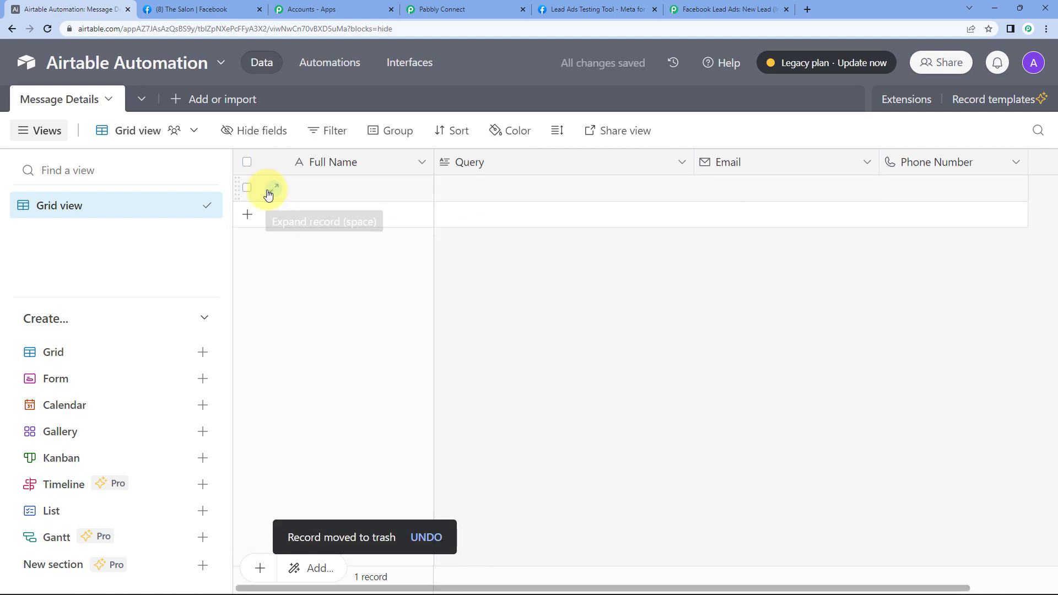
pyautogui.click(247, 188)
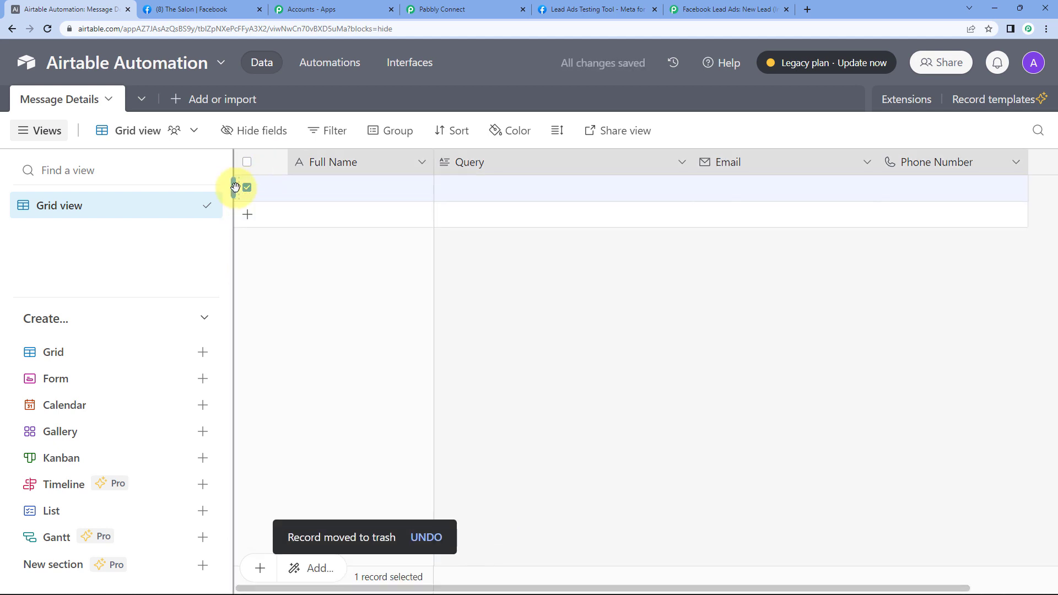
pyautogui.rightClick(243, 188)
pyautogui.click(330, 478)
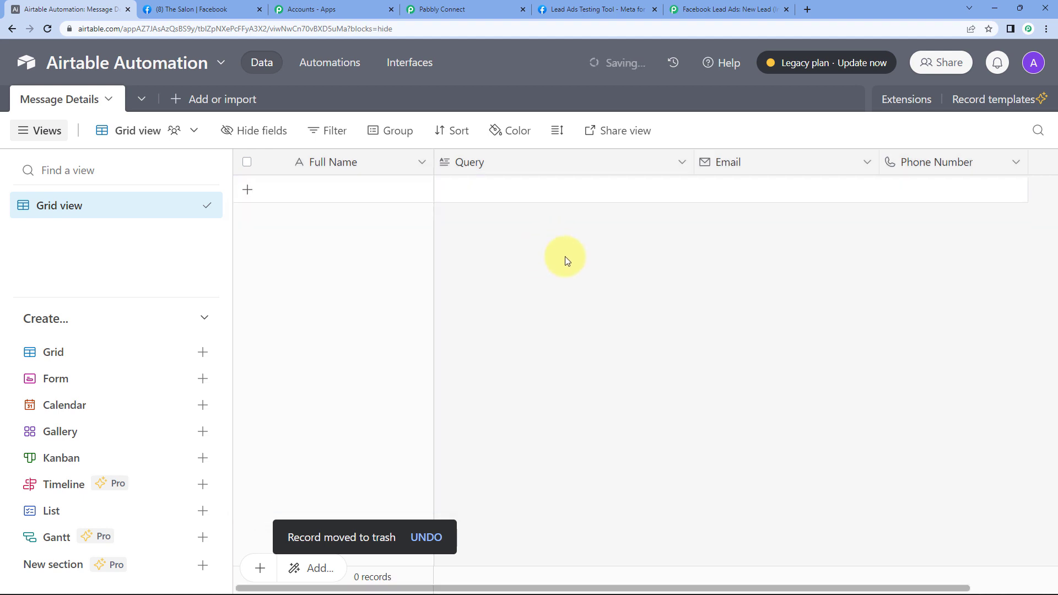
# - Switch to Pabbly Connect and set the workflow's action step to Airtable with the Create Record event
pyautogui.click(451, 7)
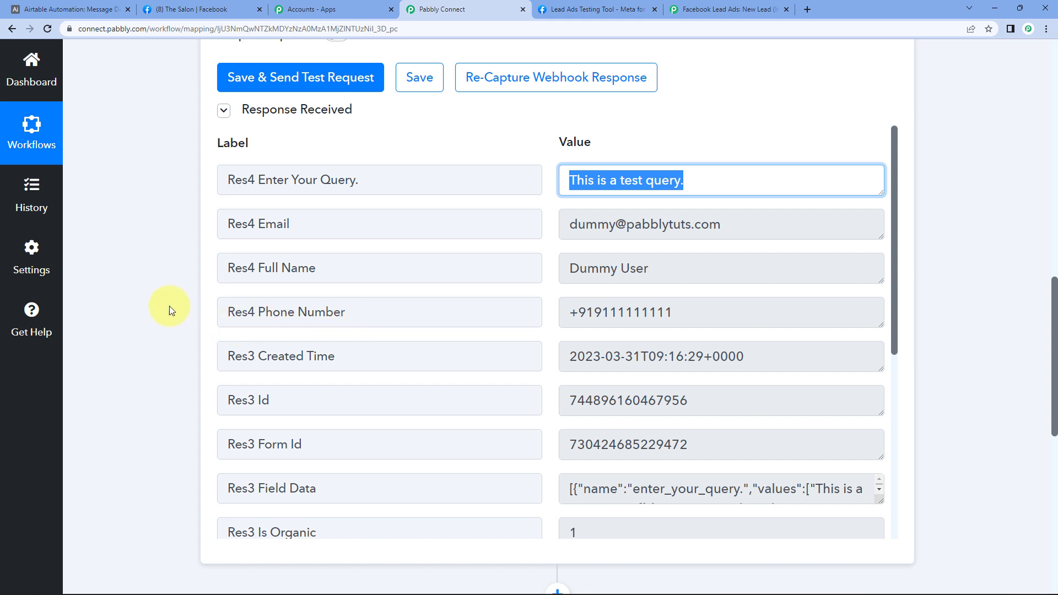
pyautogui.scroll(-2, 170, 306)
pyautogui.scroll(3, 170, 306)
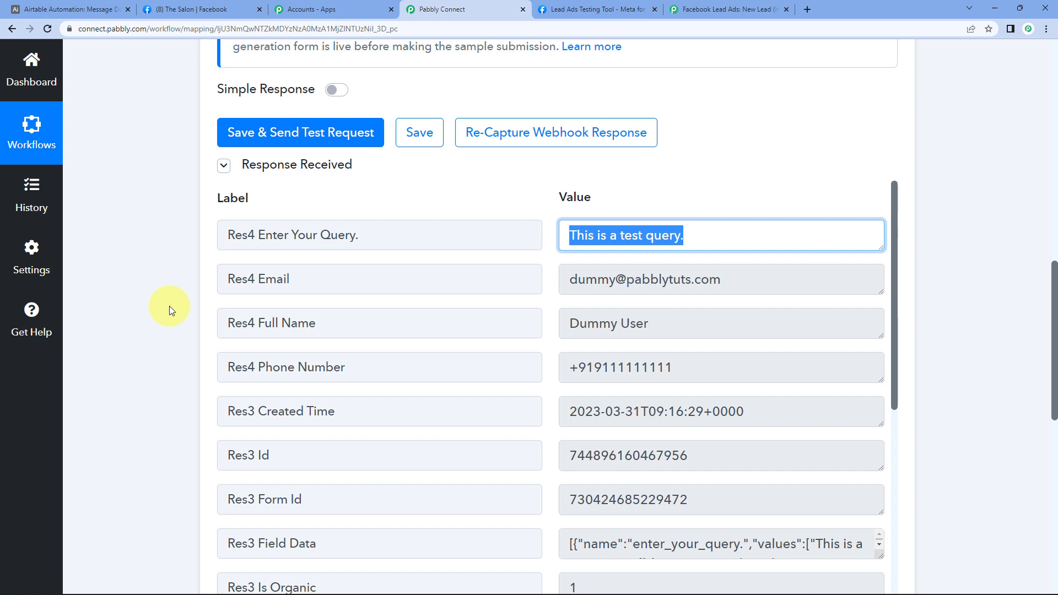
pyautogui.scroll(-8, 169, 306)
pyautogui.click(333, 308)
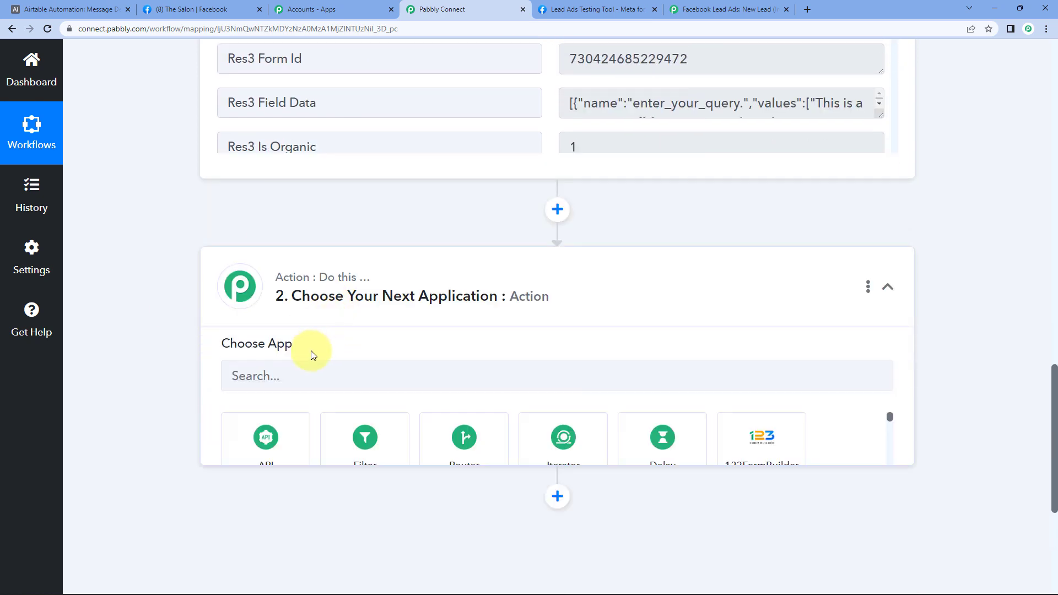
pyautogui.click(274, 386)
pyautogui.write('airt')
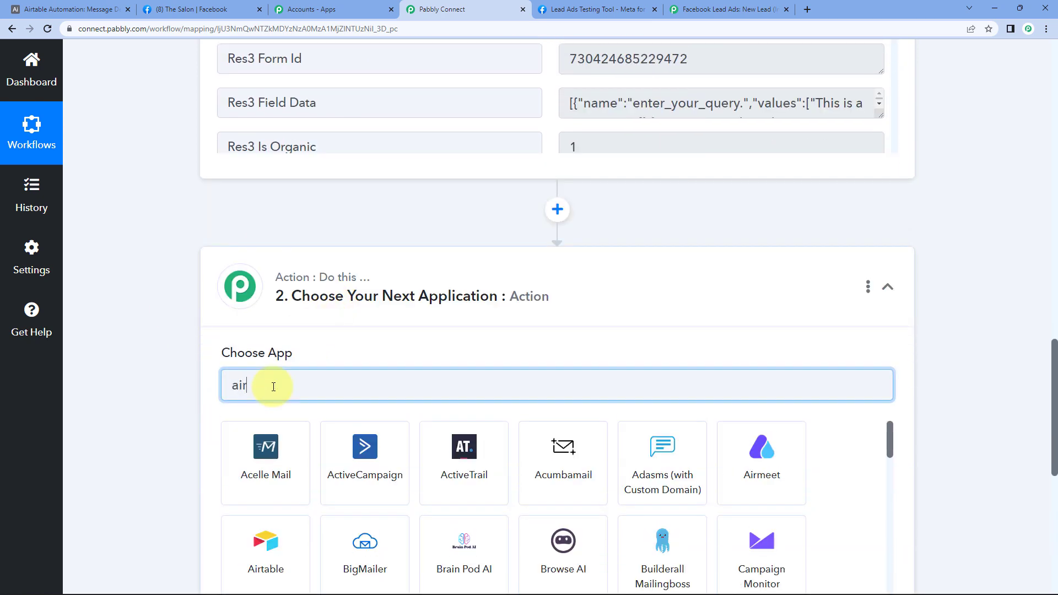
pyautogui.click(256, 455)
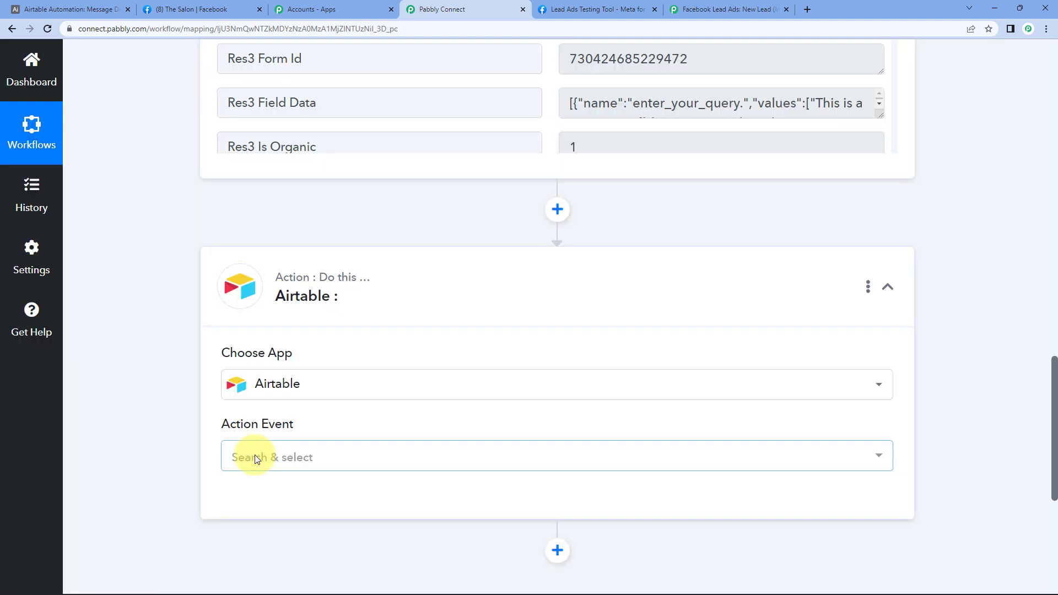
pyautogui.click(244, 447)
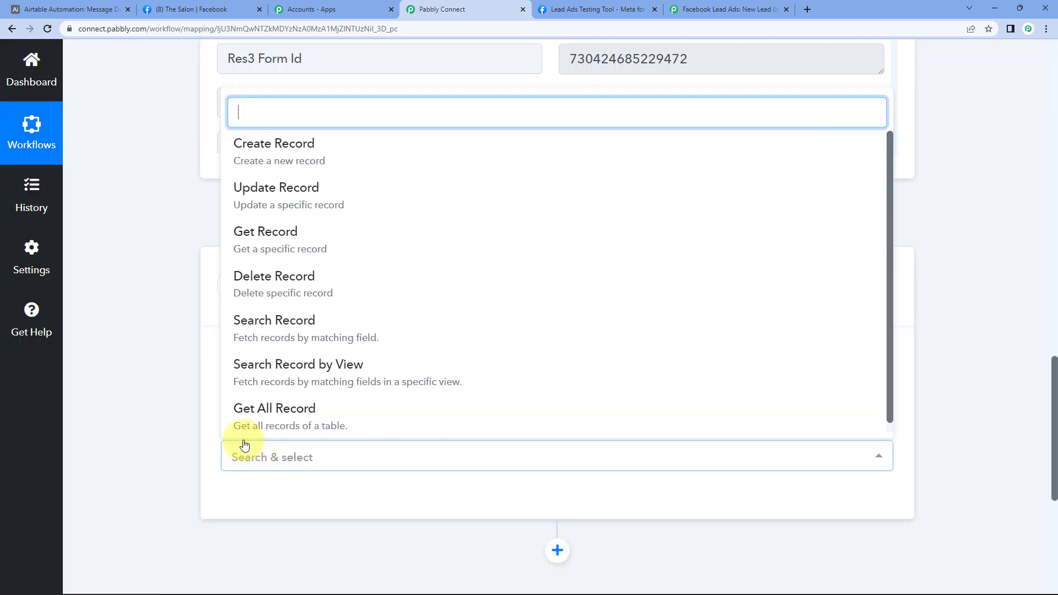
pyautogui.click(305, 149)
# - Start a new Airtable connection for the action, review the token instructions and open Airtable's Developer Hub
pyautogui.scroll(-3, 180, 355)
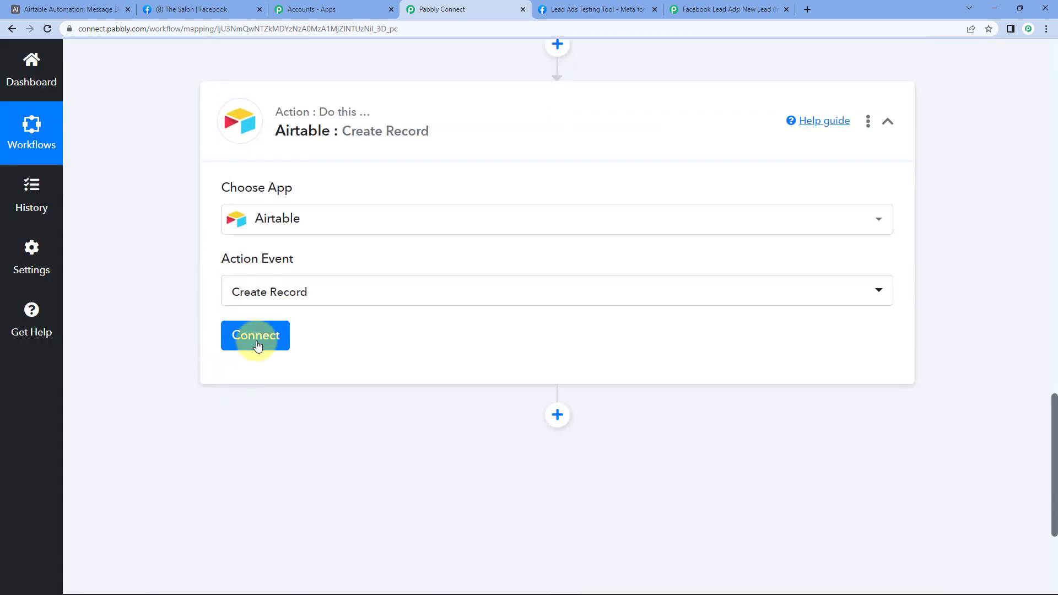
pyautogui.click(259, 335)
pyautogui.click(543, 202)
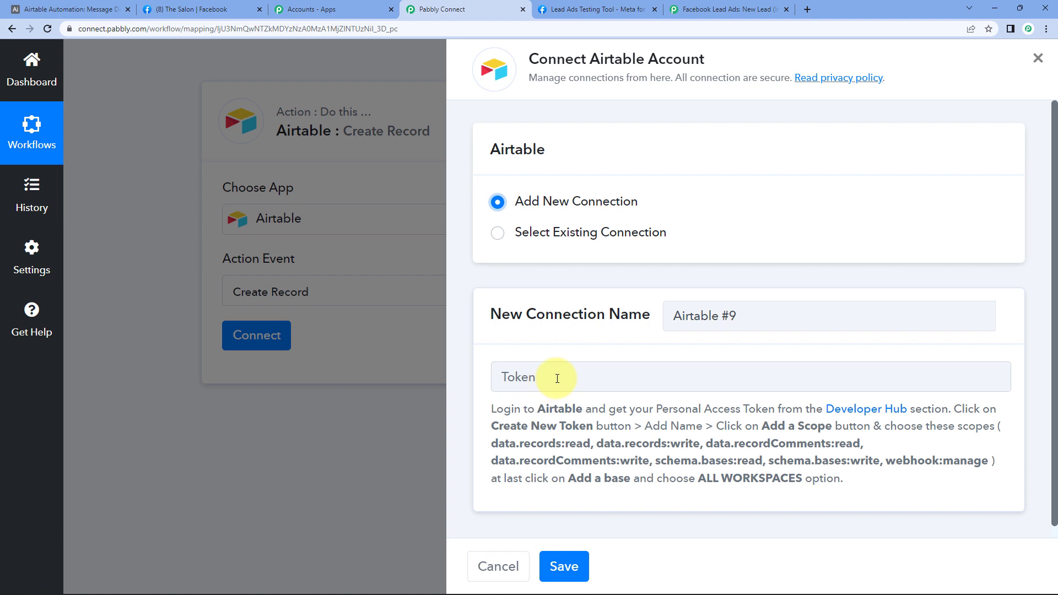
pyautogui.moveTo(494, 409); pyautogui.dragTo(978, 461)
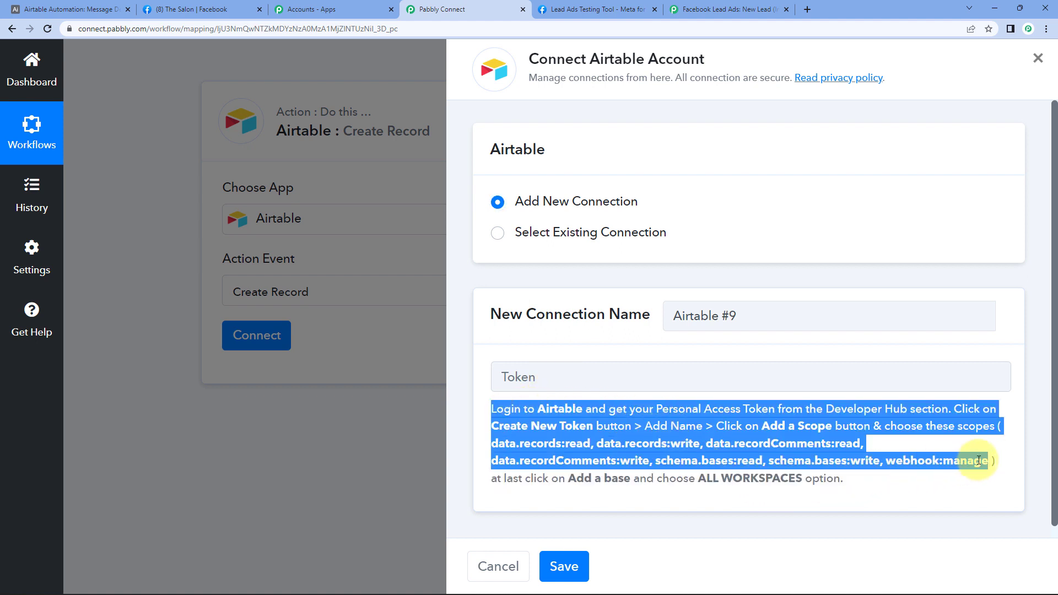
pyautogui.click(974, 459)
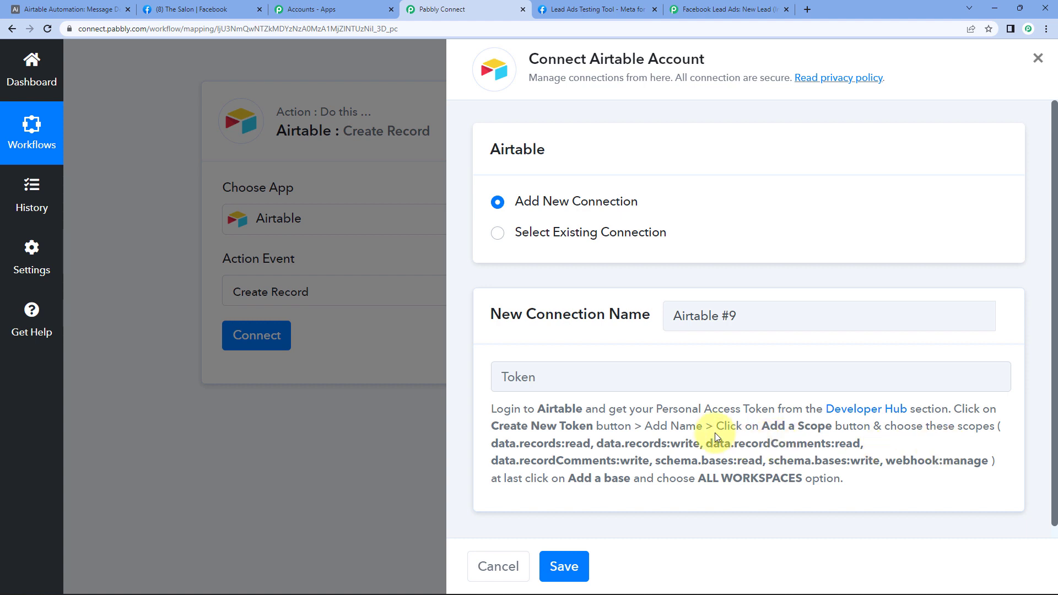
pyautogui.click(861, 417)
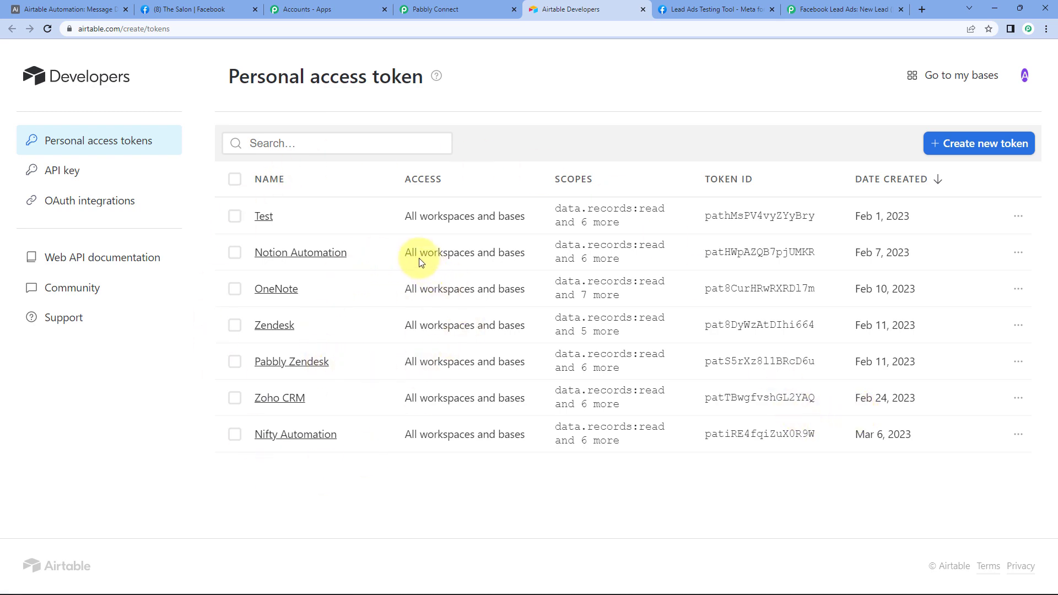
# - Start a new personal access token named Fb and add the data.records:read and data.records:write scopes
pyautogui.click(986, 143)
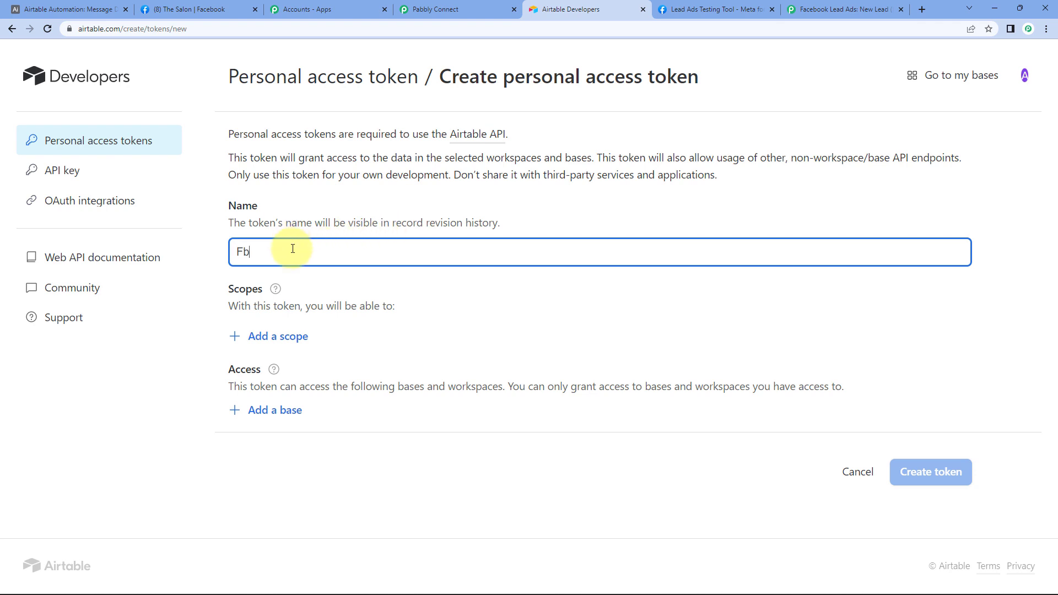
pyautogui.click(277, 338)
pyautogui.click(340, 424)
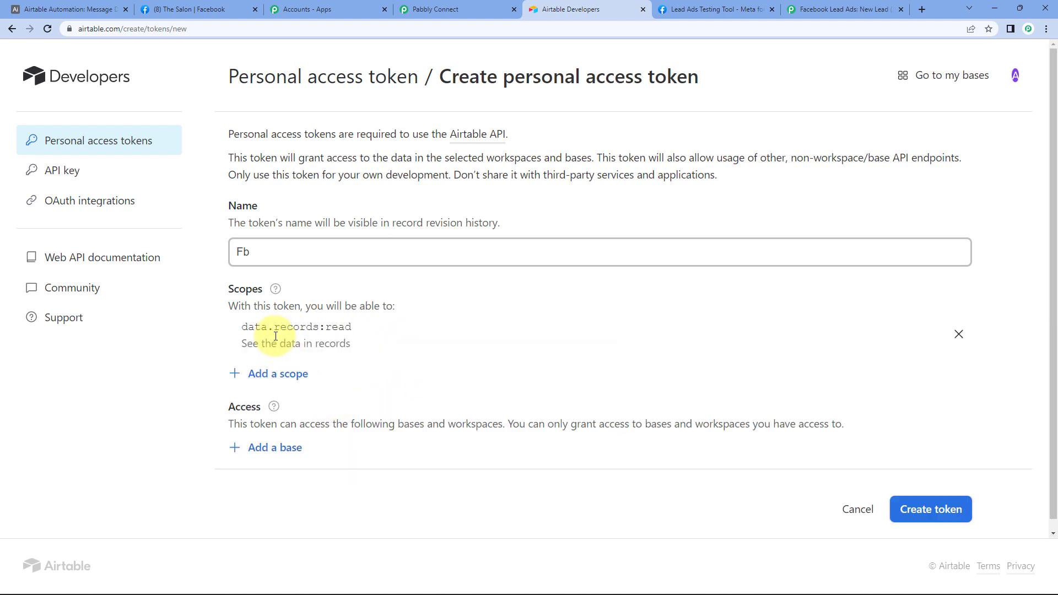
pyautogui.click(270, 373)
pyautogui.click(284, 444)
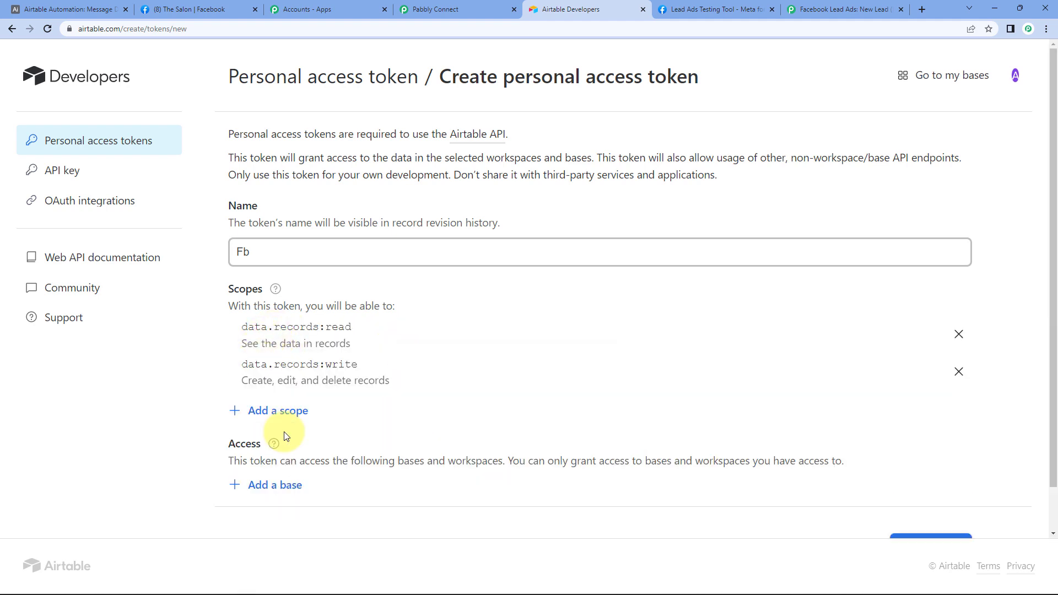
# - Add the data.recordComments:read and data.recordComments:write scopes to the token
pyautogui.click(262, 411)
pyautogui.scroll(-1, 295, 337)
pyautogui.scroll(1, 306, 259)
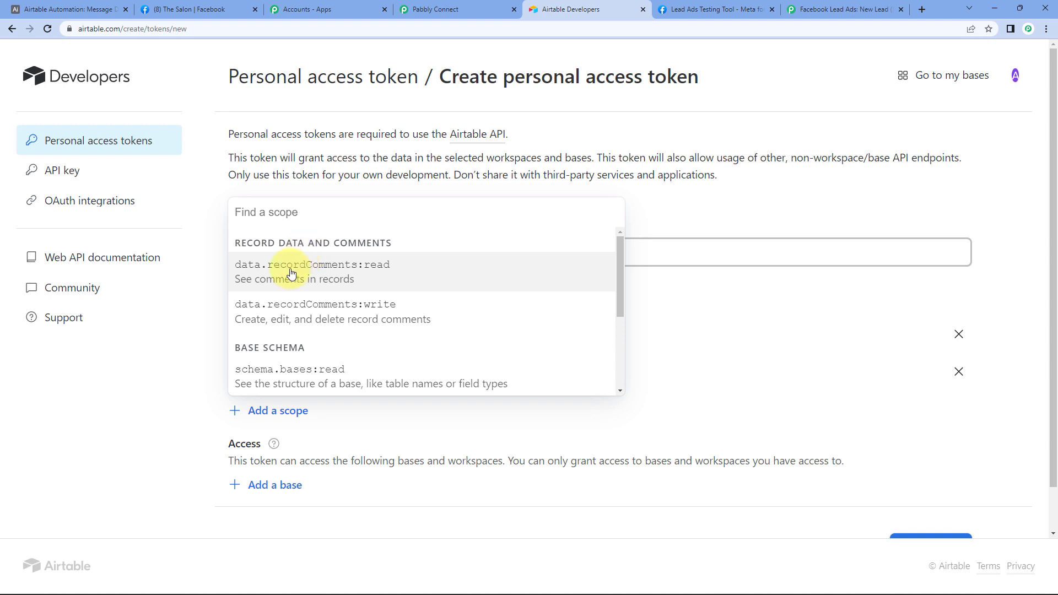
pyautogui.click(292, 273)
pyautogui.click(257, 445)
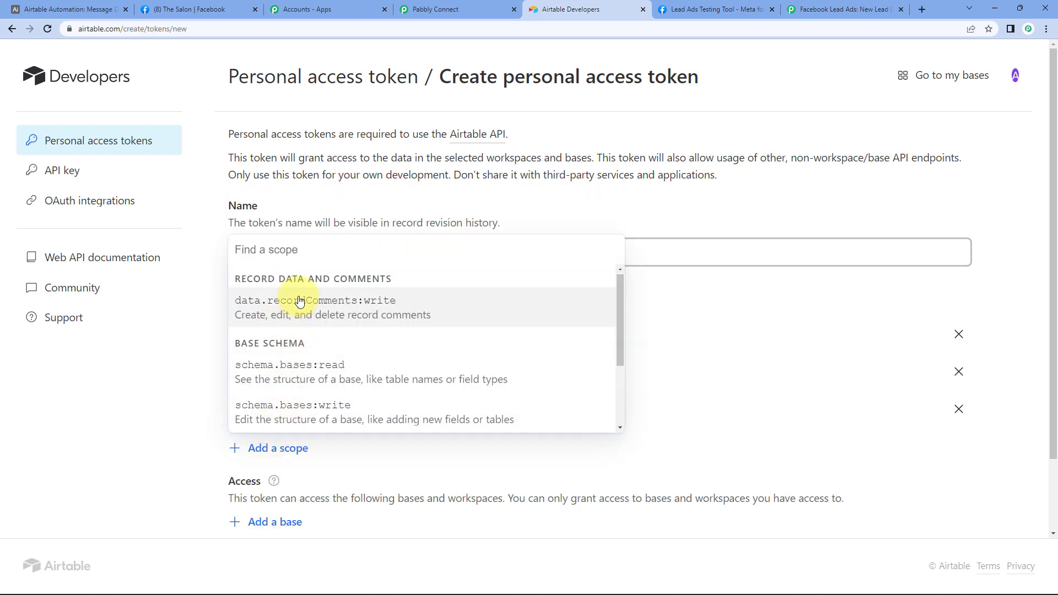
pyautogui.click(299, 302)
# - Add the schema.bases:read and schema.bases:write scopes to the token
pyautogui.scroll(-2, 231, 394)
pyautogui.click(264, 374)
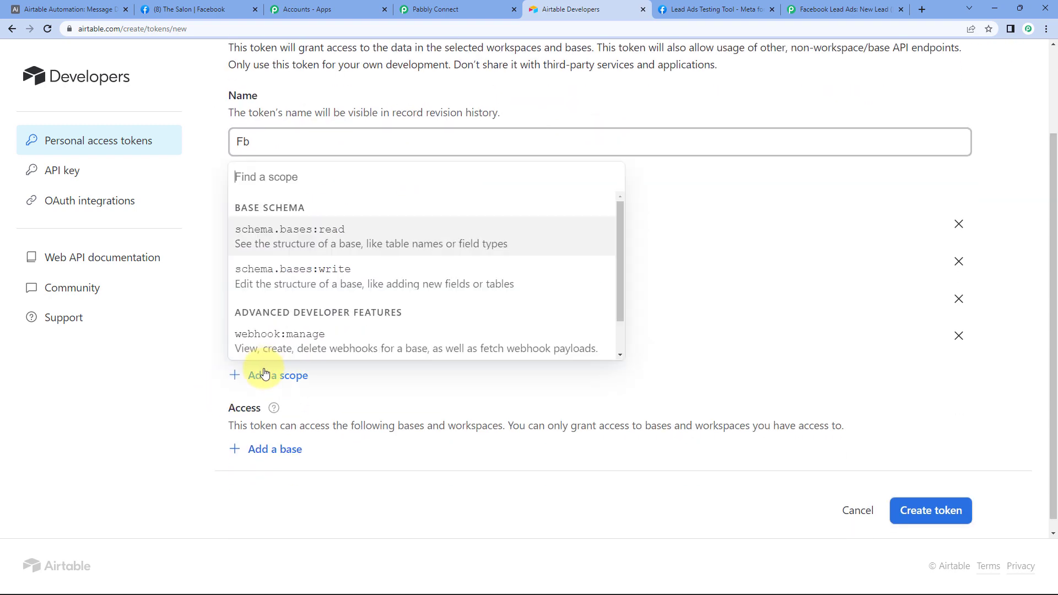
pyautogui.scroll(-1, 296, 246)
pyautogui.scroll(1, 300, 210)
pyautogui.click(283, 242)
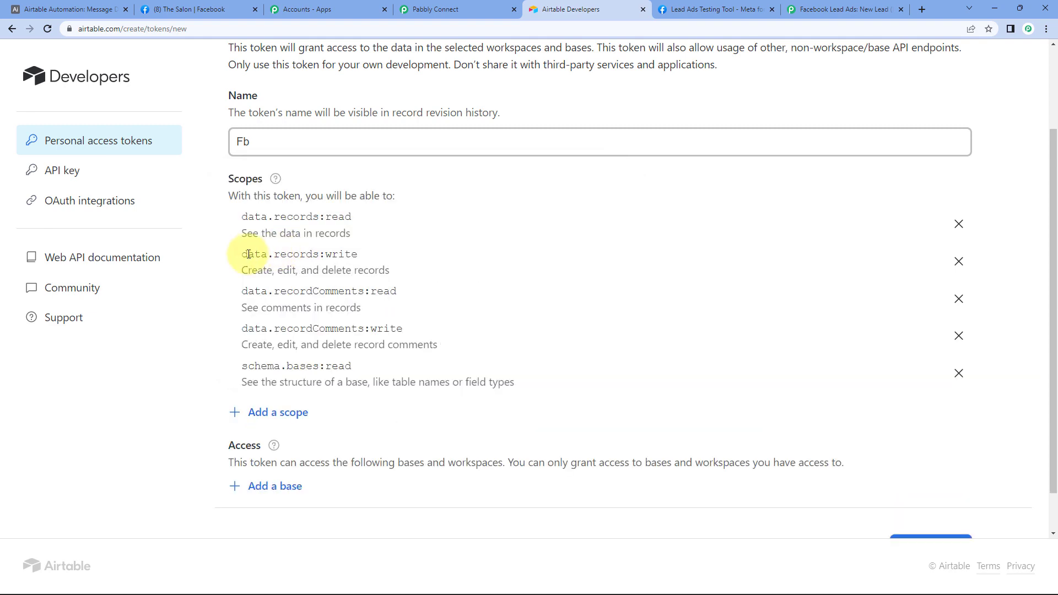
pyautogui.click(257, 414)
pyautogui.click(300, 274)
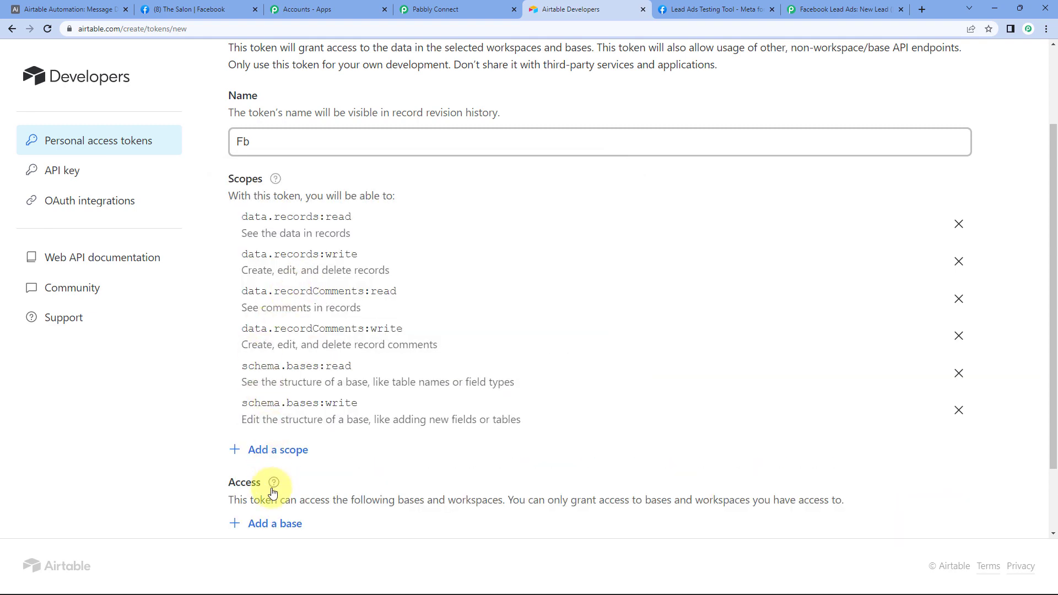
# - Add the webhook:manage scope to the token and leave block:manage out
pyautogui.click(275, 450)
pyautogui.click(299, 361)
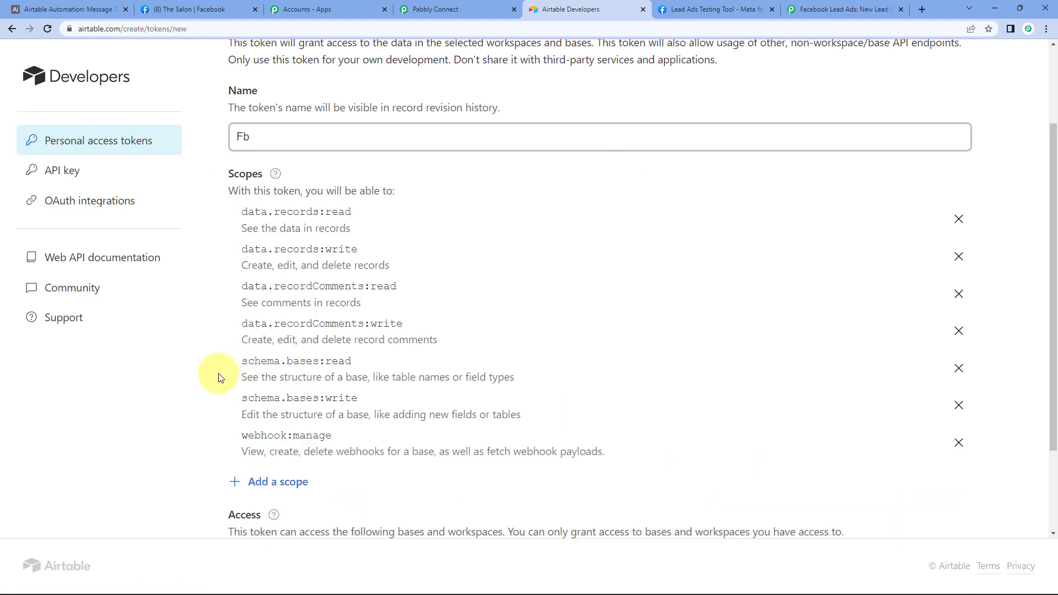
pyautogui.scroll(-1, 242, 406)
pyautogui.click(265, 430)
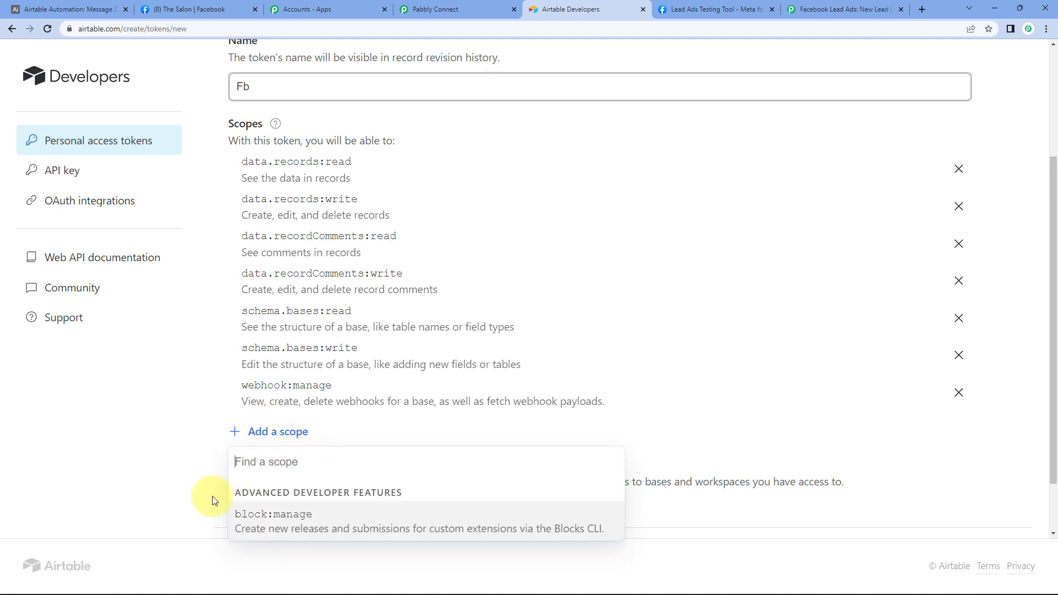
pyautogui.click(183, 395)
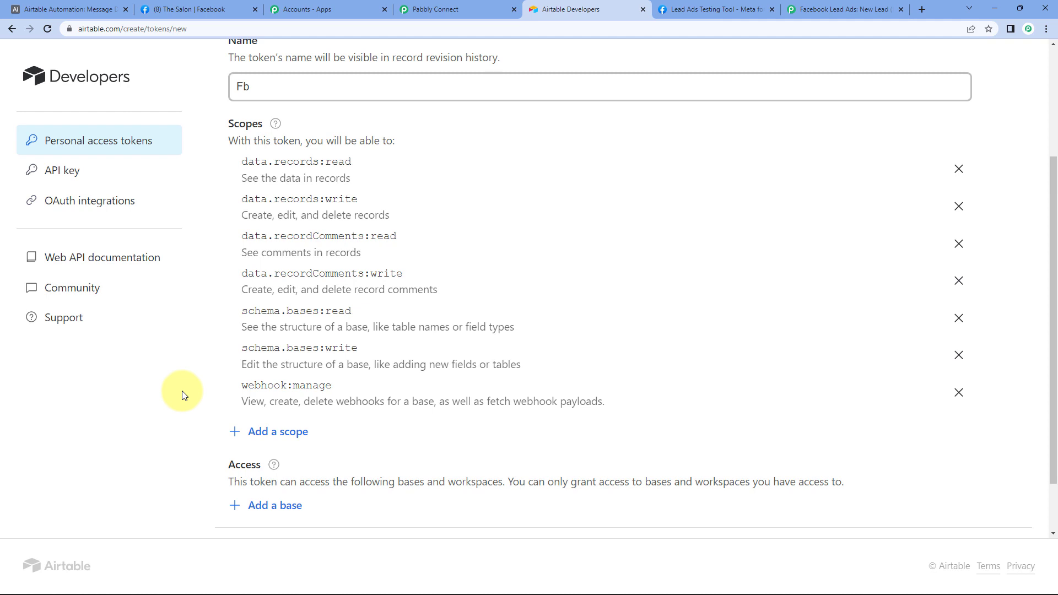
# - Grant the token access to all current and future bases in all workspaces and in Our Workspace
pyautogui.click(266, 506)
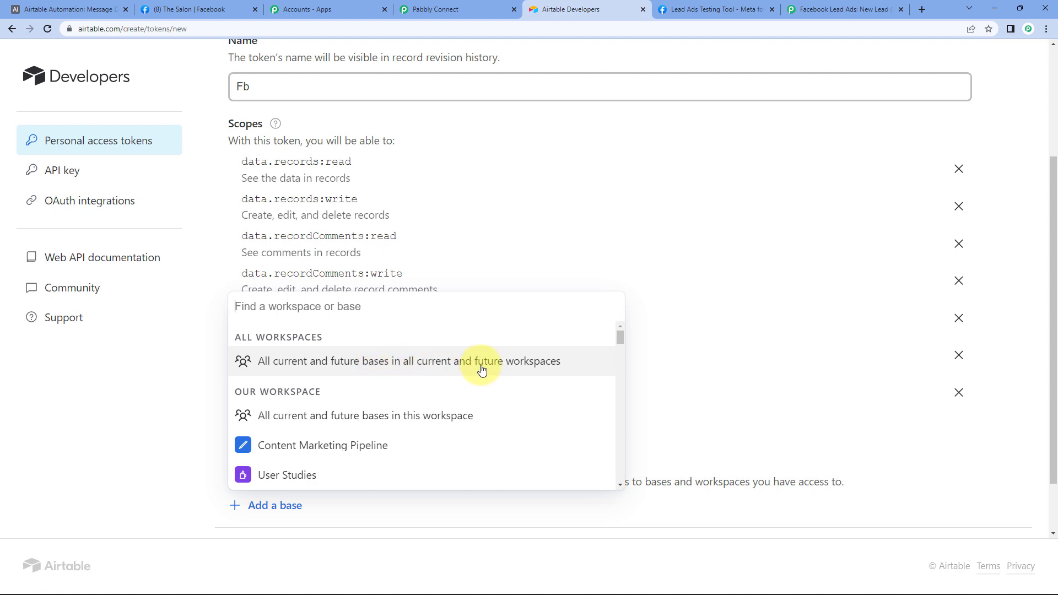
pyautogui.click(500, 368)
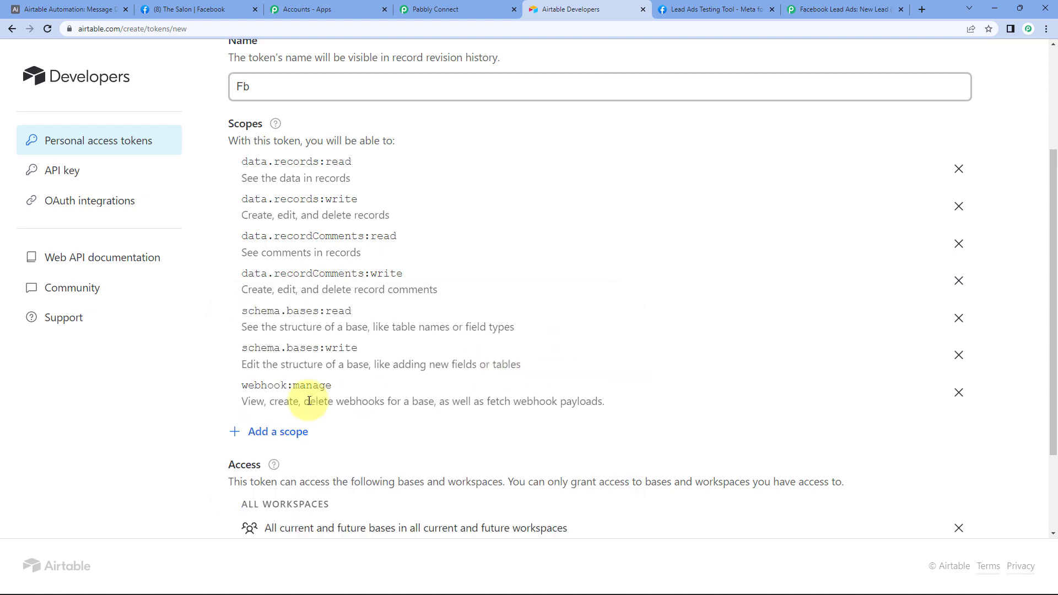
pyautogui.scroll(-3, 248, 404)
pyautogui.click(245, 438)
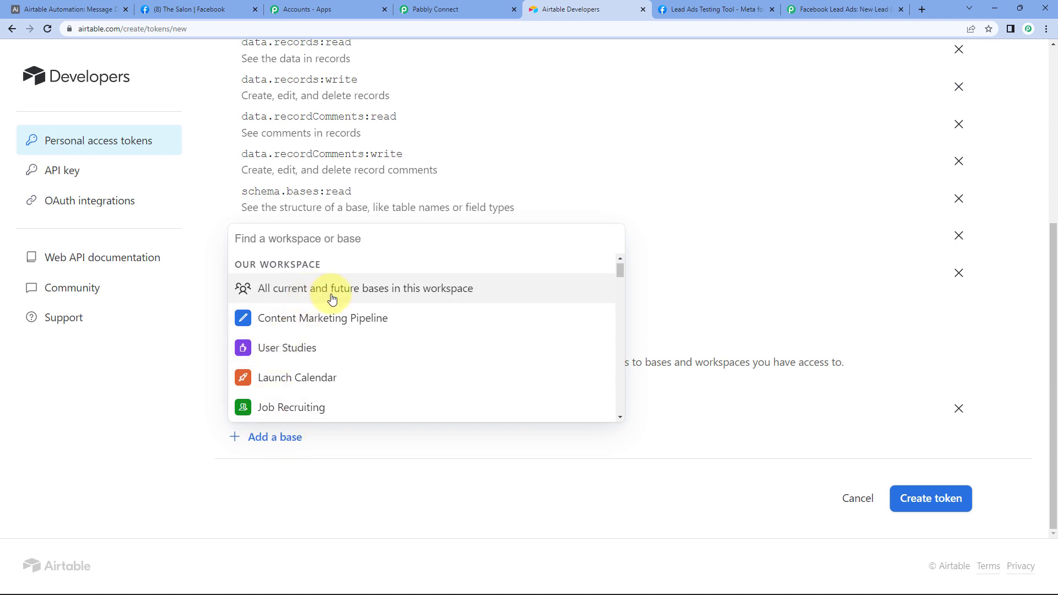
pyautogui.click(361, 299)
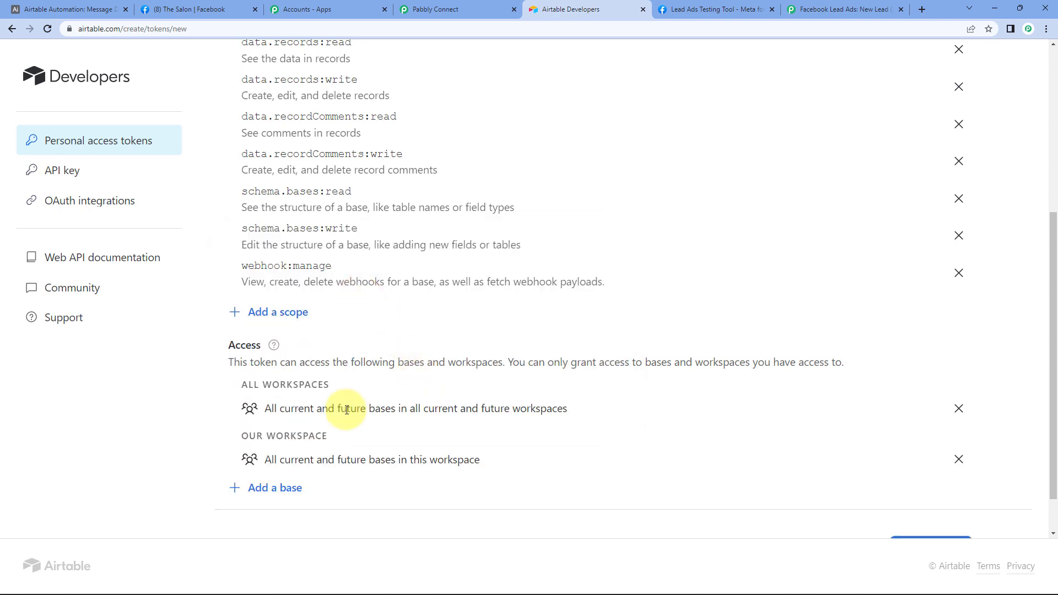
pyautogui.scroll(-1, 276, 413)
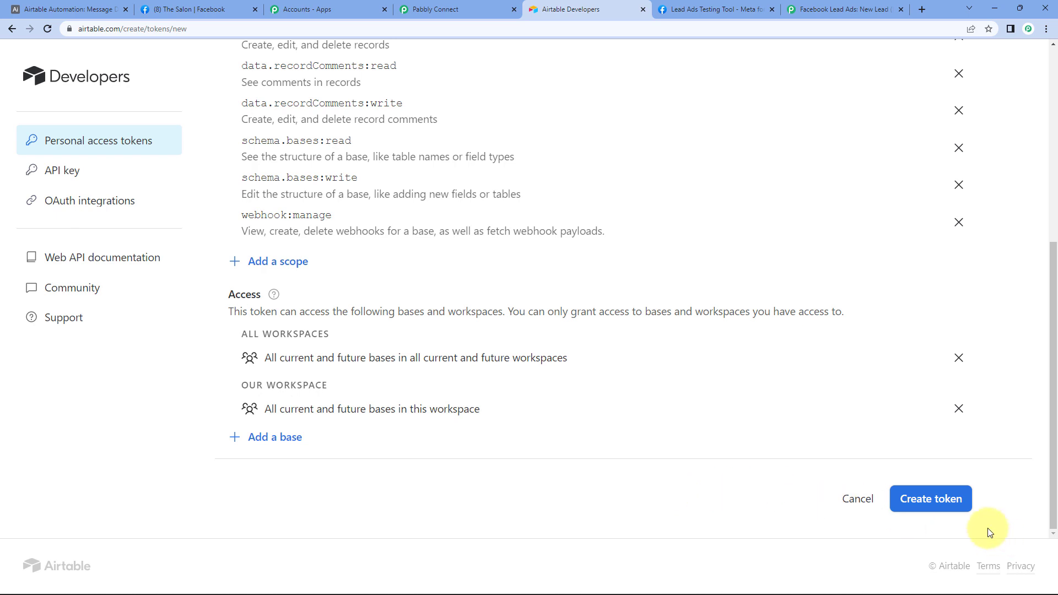
# - Create the token, copy its value and close the token dialog
pyautogui.click(943, 503)
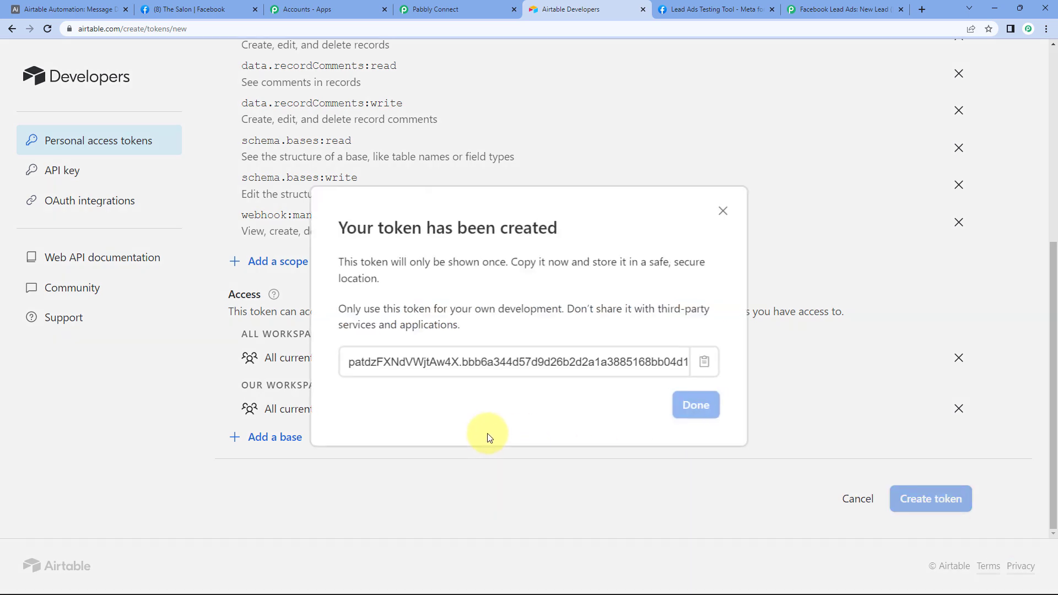
pyautogui.click(700, 363)
pyautogui.click(693, 404)
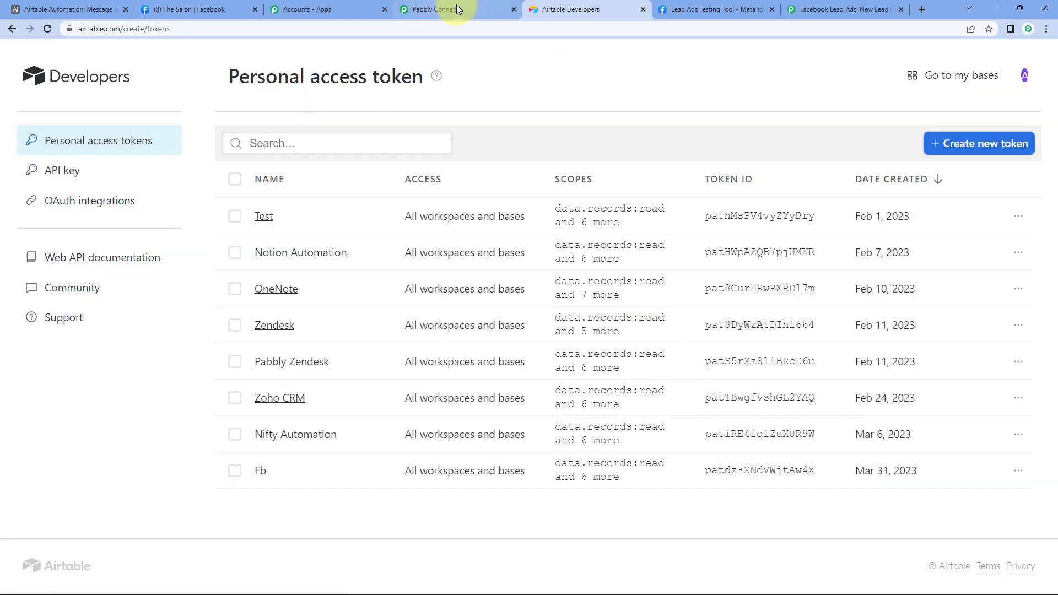
# - Switch to Pabbly Connect, paste the personal access token into the new Airtable connection and save it
pyautogui.click(456, 7)
pyautogui.click(607, 366)
pyautogui.hotkey('ctrl', 'v')
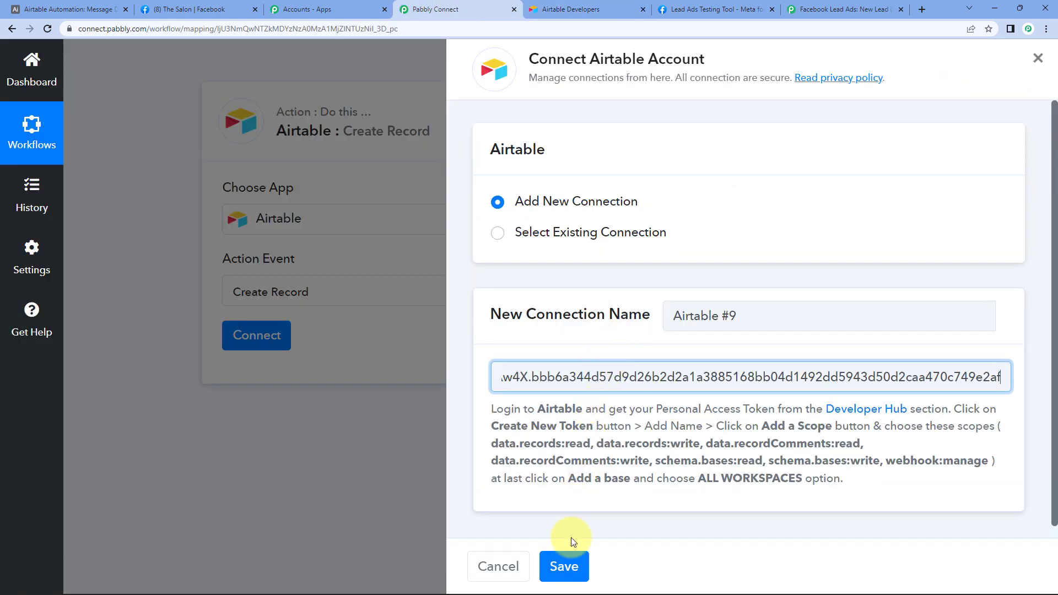
pyautogui.click(566, 553)
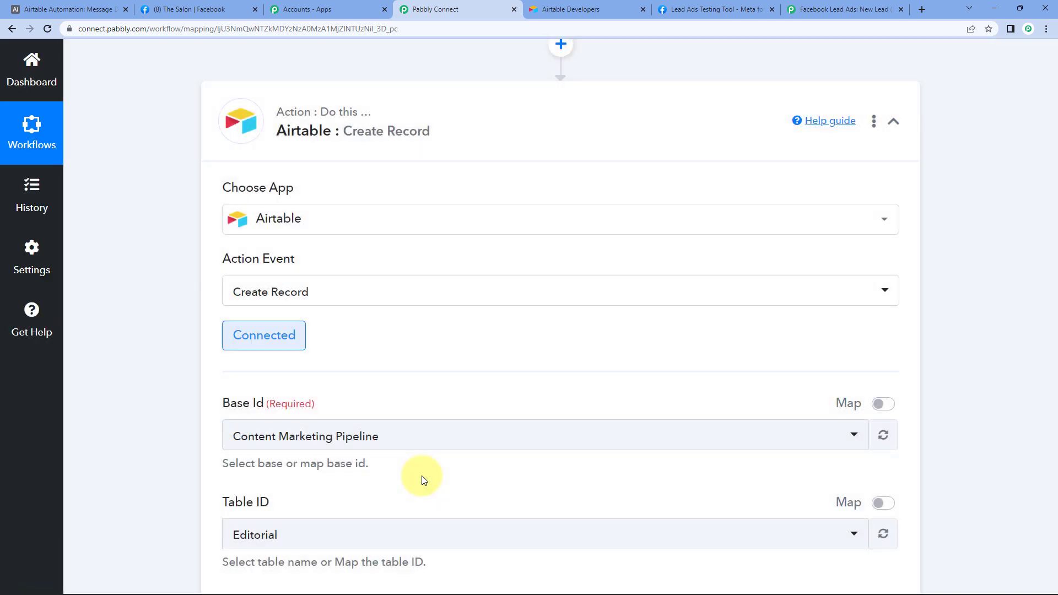
# - Check the base's name in Airtable, return to Pabbly Connect and set the action's base to Airtable Automation
pyautogui.scroll(-4, 176, 353)
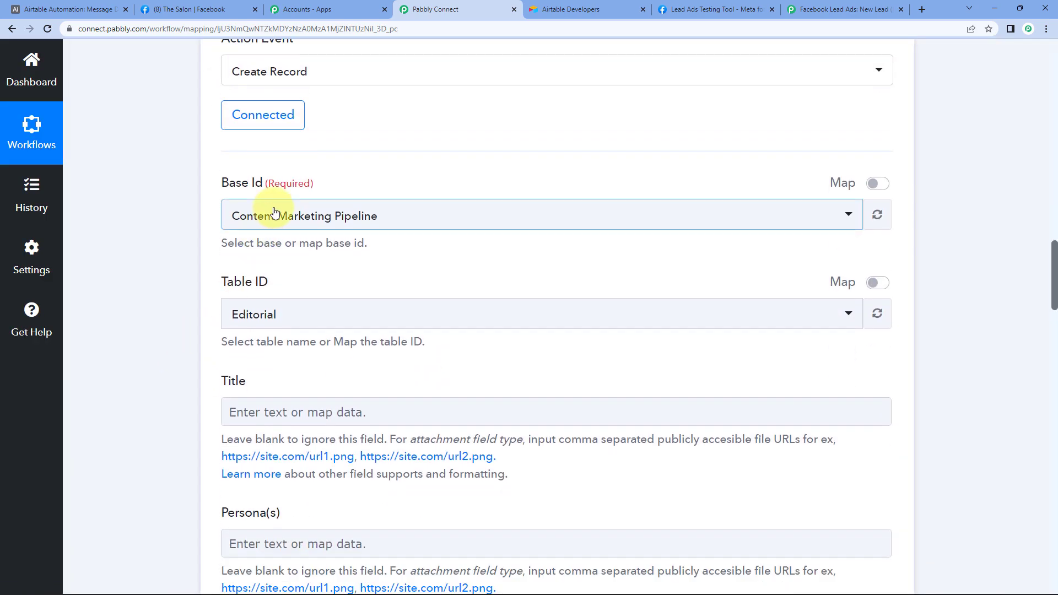
pyautogui.click(65, 15)
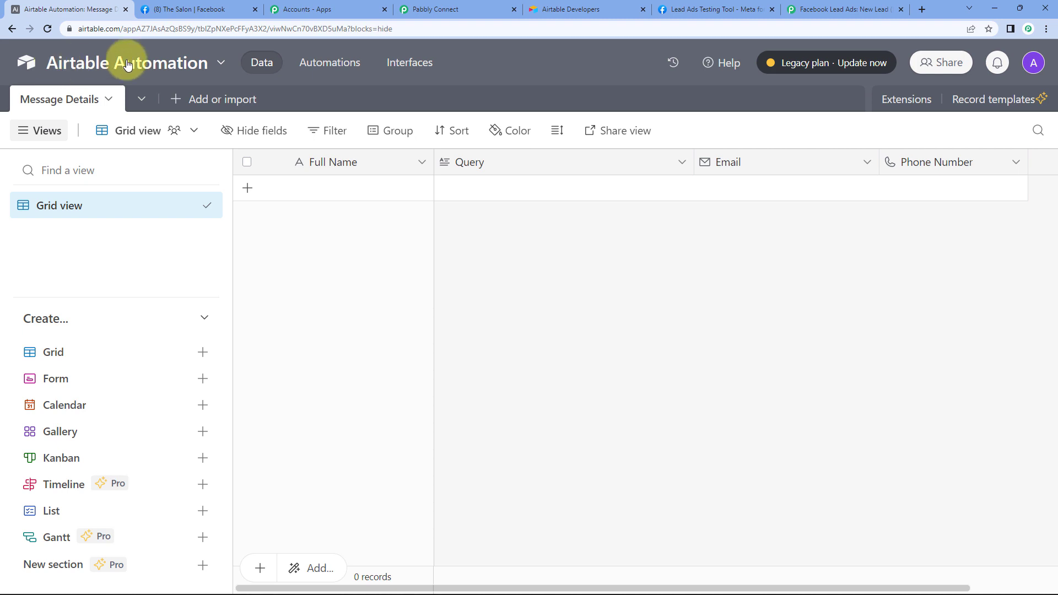
pyautogui.click(435, 9)
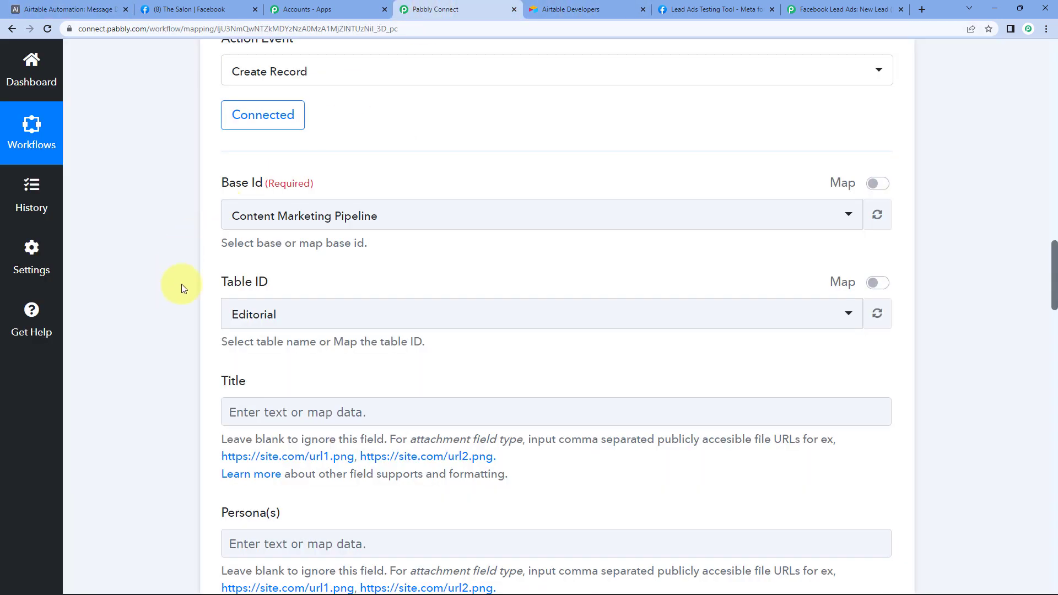
pyautogui.click(263, 218)
pyautogui.write('air')
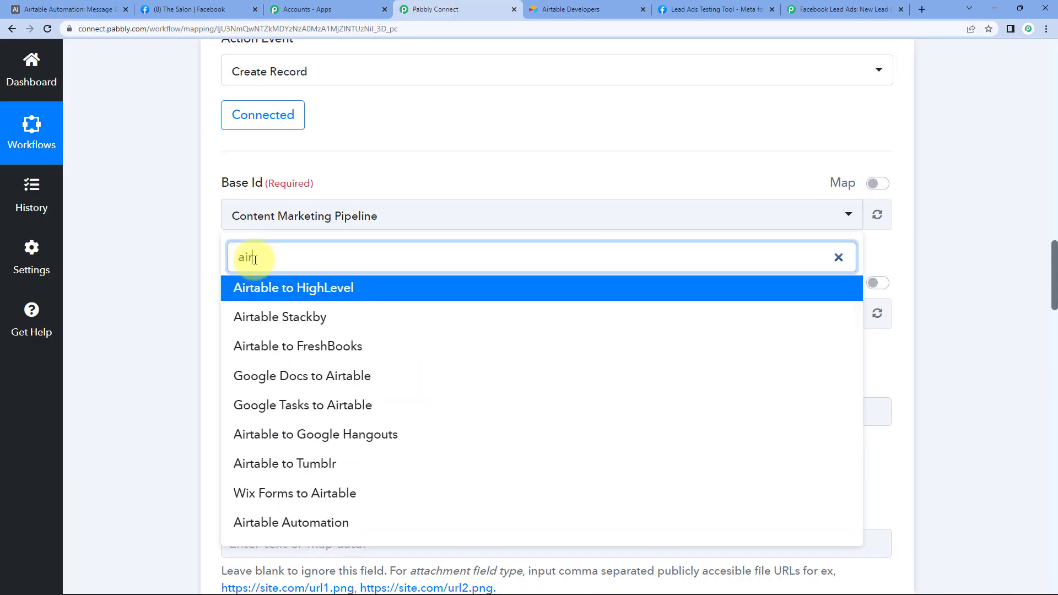
pyautogui.write('ta')
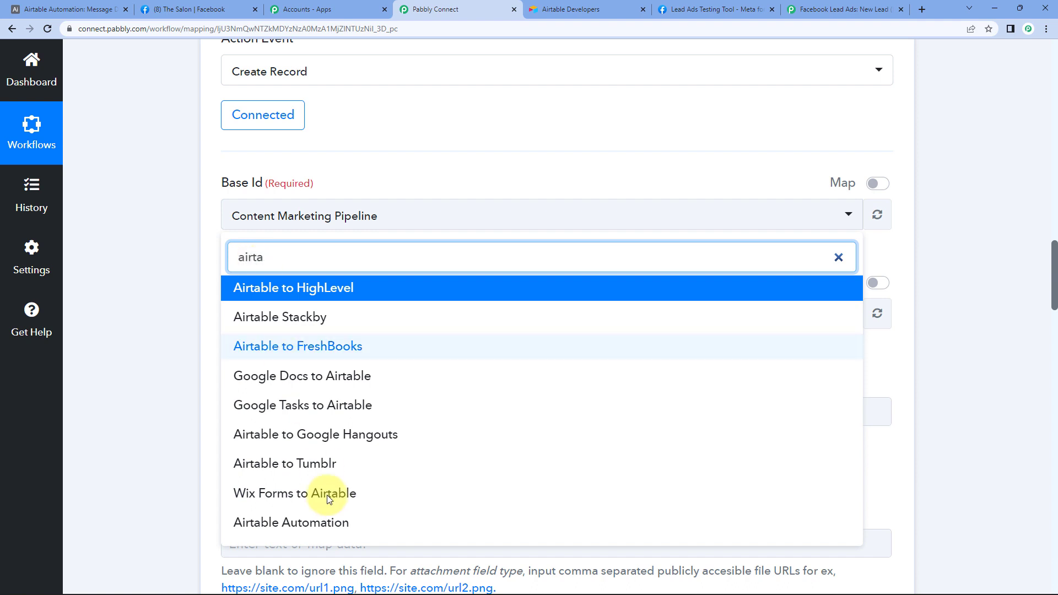
pyautogui.click(307, 524)
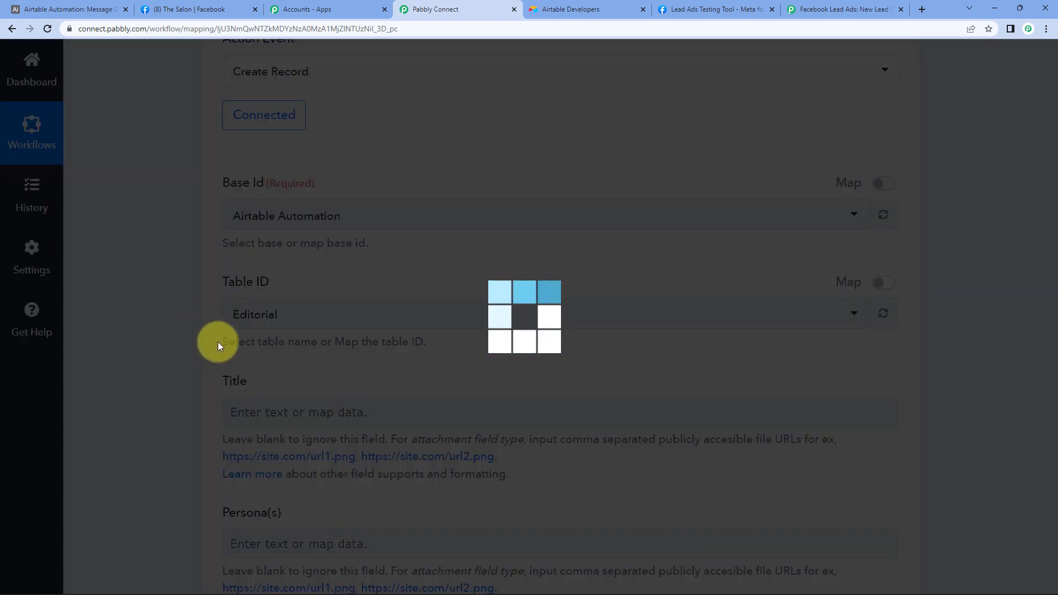
# - Compare the action's table and its Full Name, Query, Email and Phone Number fields with the Message Details table in Airtable
pyautogui.click(83, 29)
pyautogui.click(80, 7)
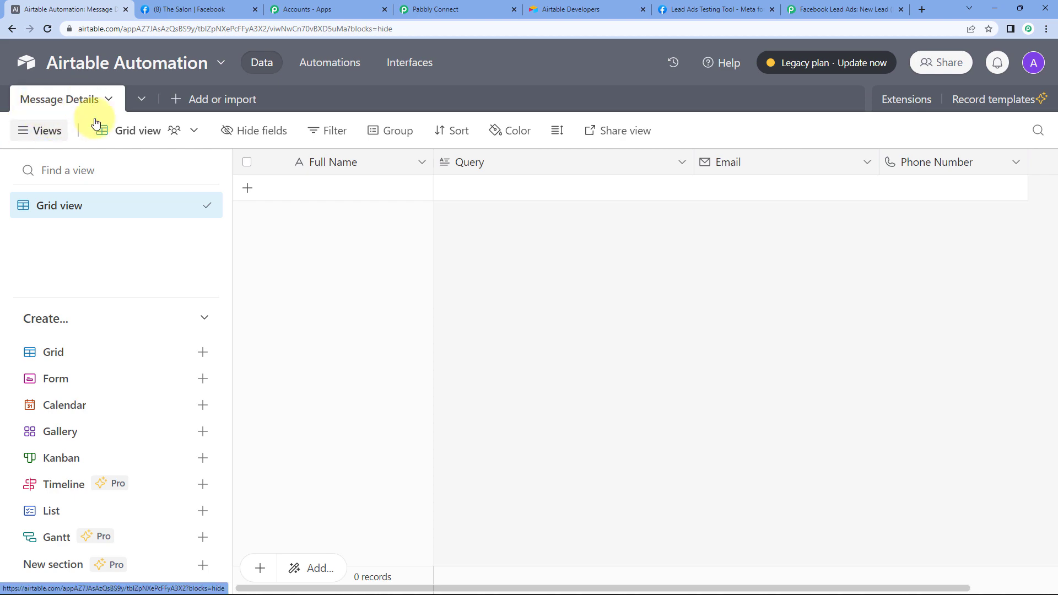
pyautogui.click(427, 9)
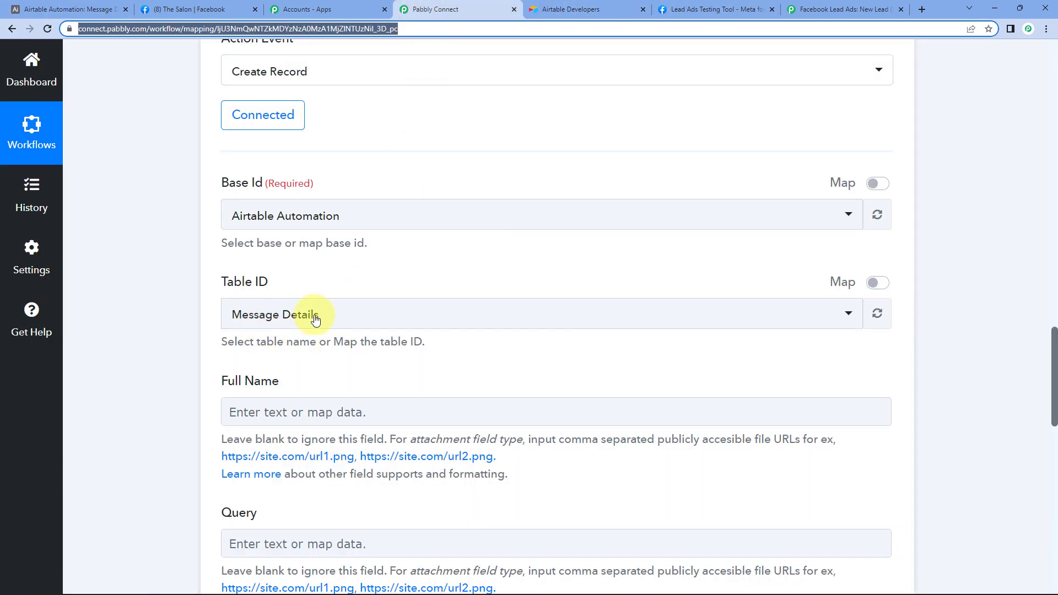
pyautogui.scroll(-4, 189, 315)
pyautogui.scroll(-3, 234, 211)
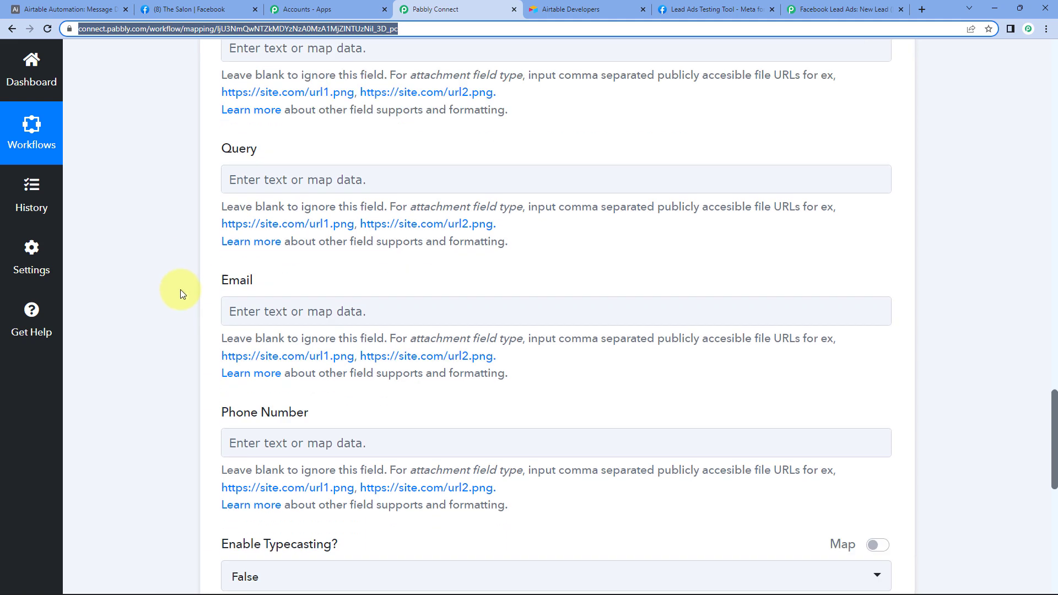
pyautogui.scroll(3, 201, 416)
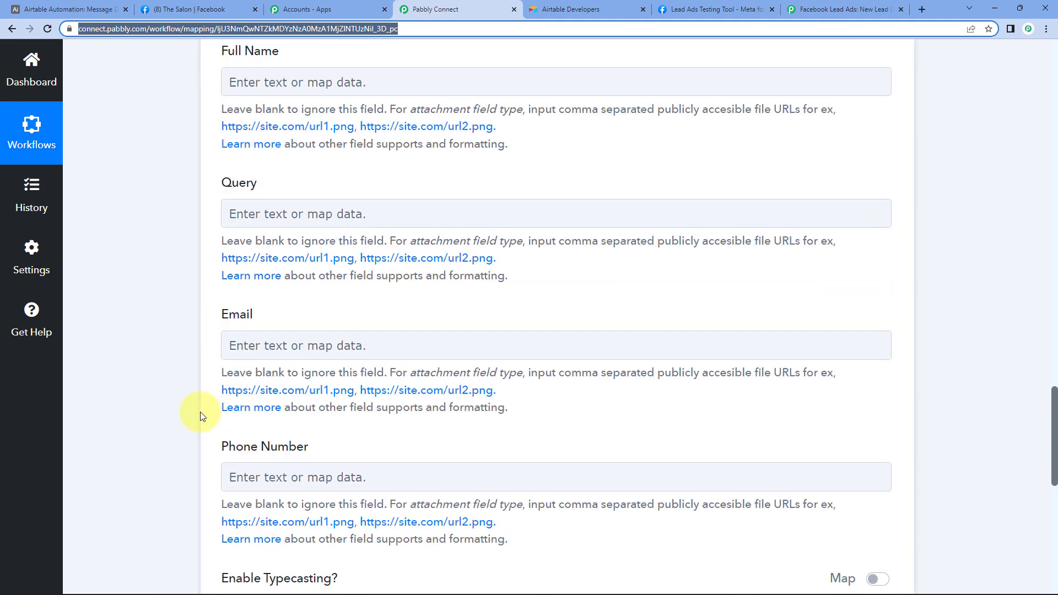
pyautogui.click(166, 83)
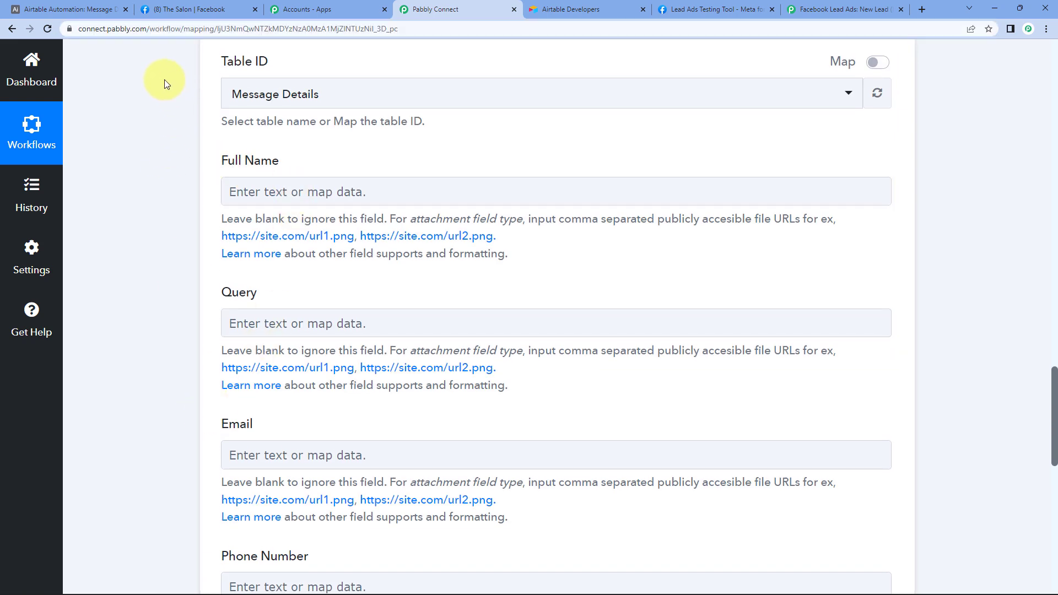
pyautogui.click(91, 10)
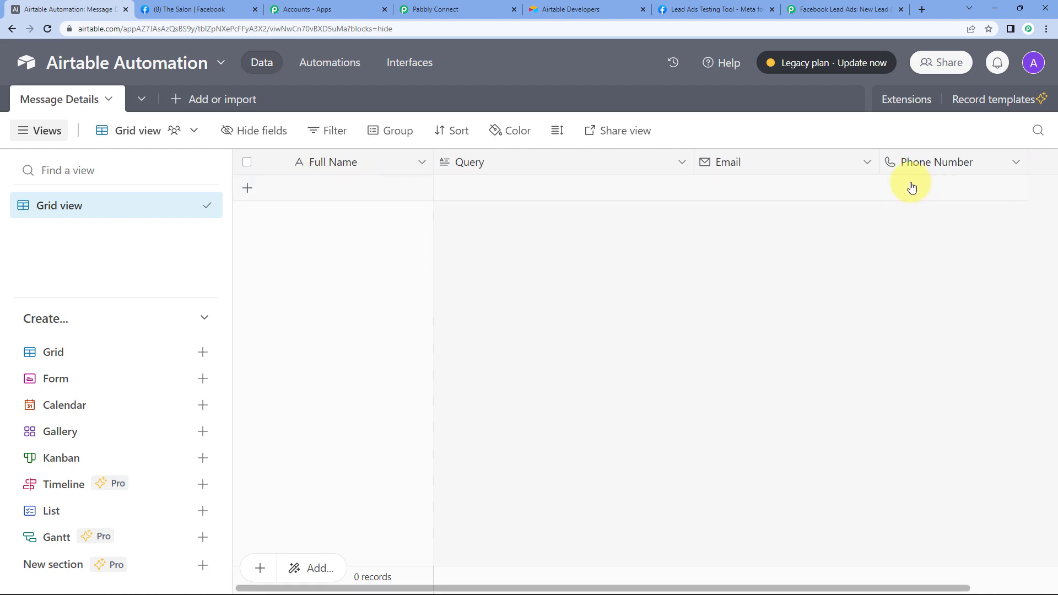
pyautogui.click(448, 9)
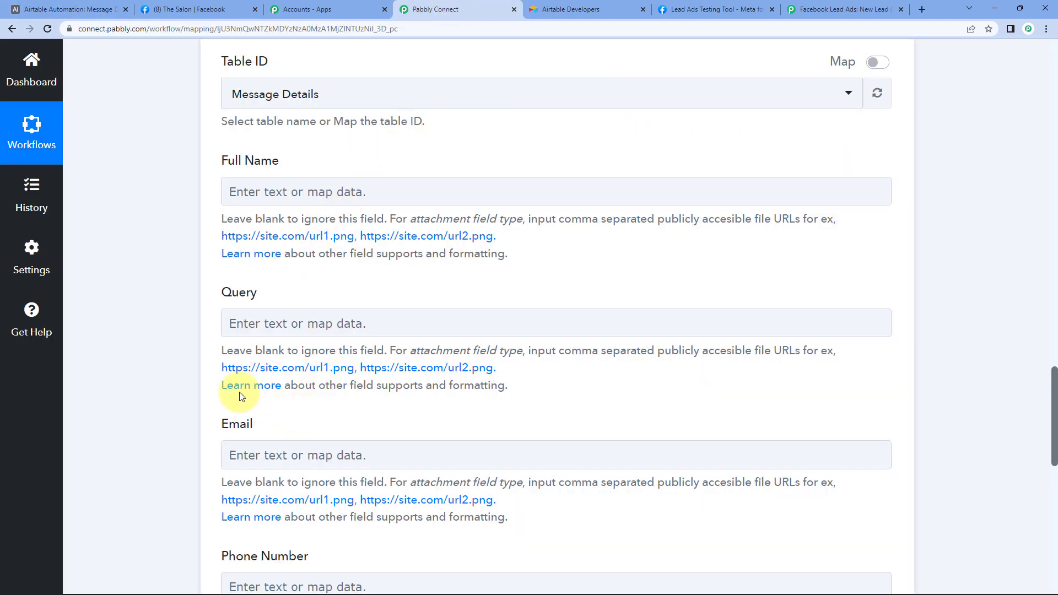
# - Review the query, email, full name and phone number values in the Facebook Lead Ads trigger's received response
pyautogui.scroll(15, 166, 365)
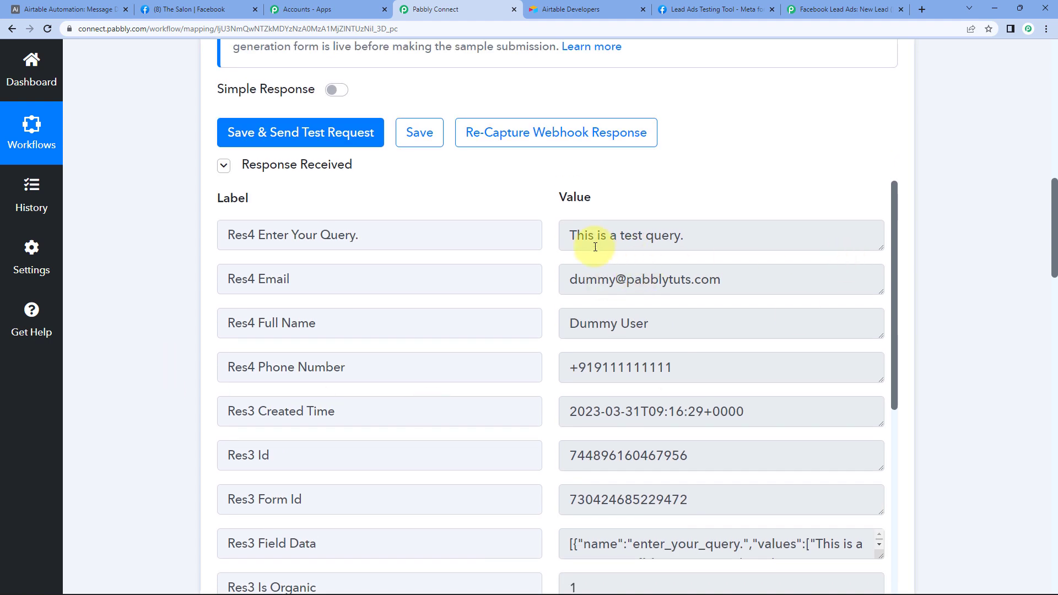
pyautogui.tripleClick(595, 238)
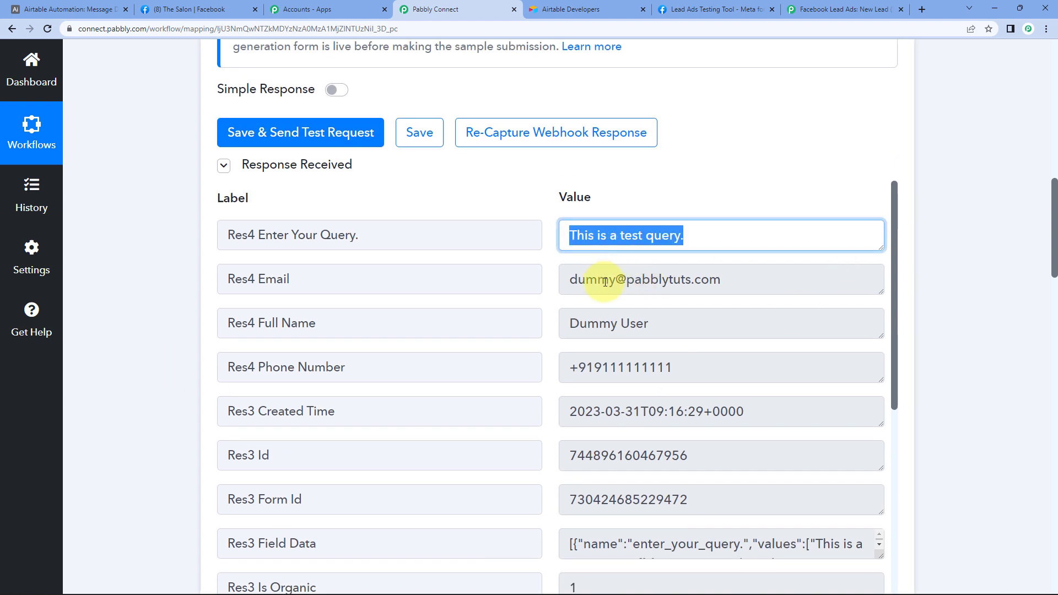
pyautogui.click(585, 278)
pyautogui.tripleClick(612, 336)
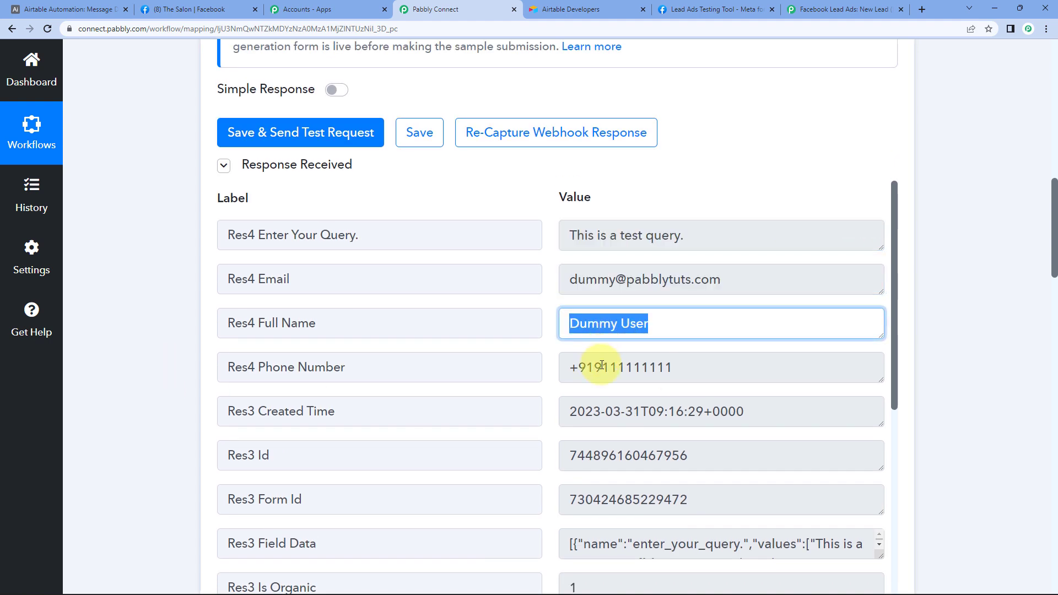
pyautogui.tripleClick(601, 365)
# - Map the Airtable action's Full Name field to the Res4 Full Name value from the Facebook Lead Ads trigger
pyautogui.scroll(-10, 182, 348)
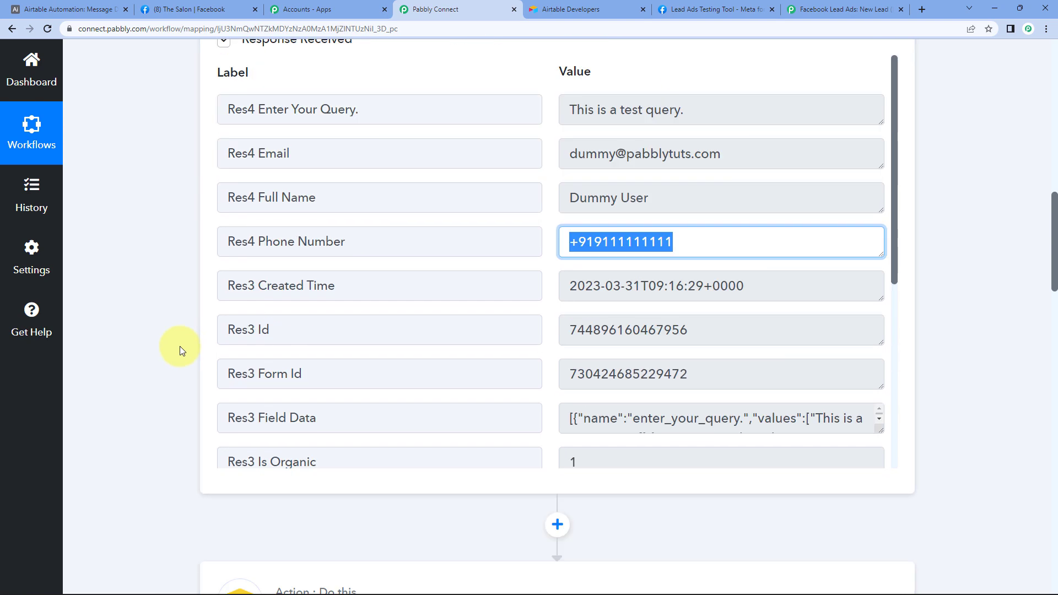
pyautogui.scroll(-8, 179, 346)
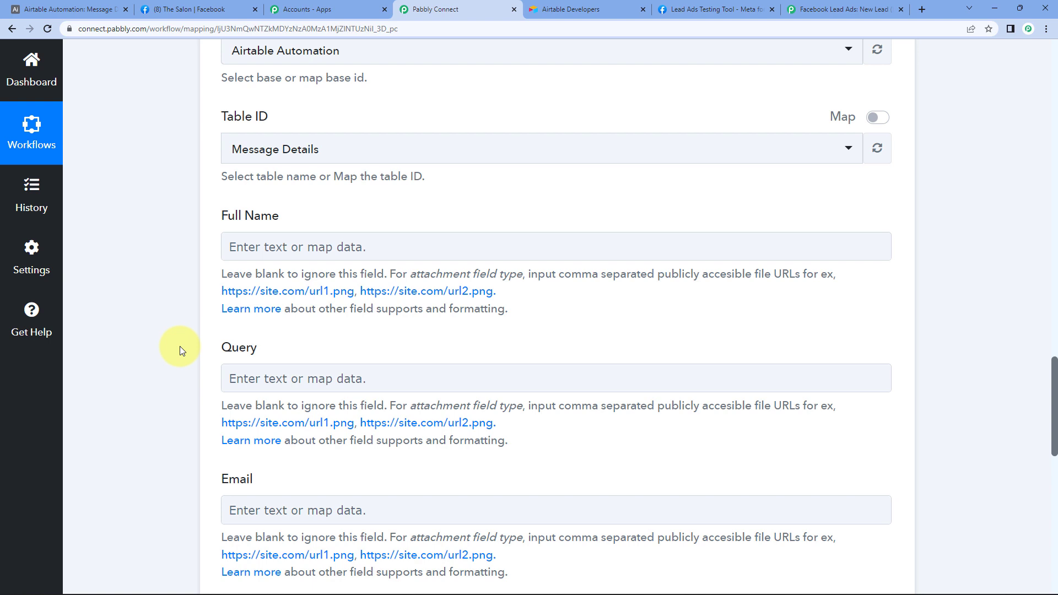
pyautogui.click(275, 246)
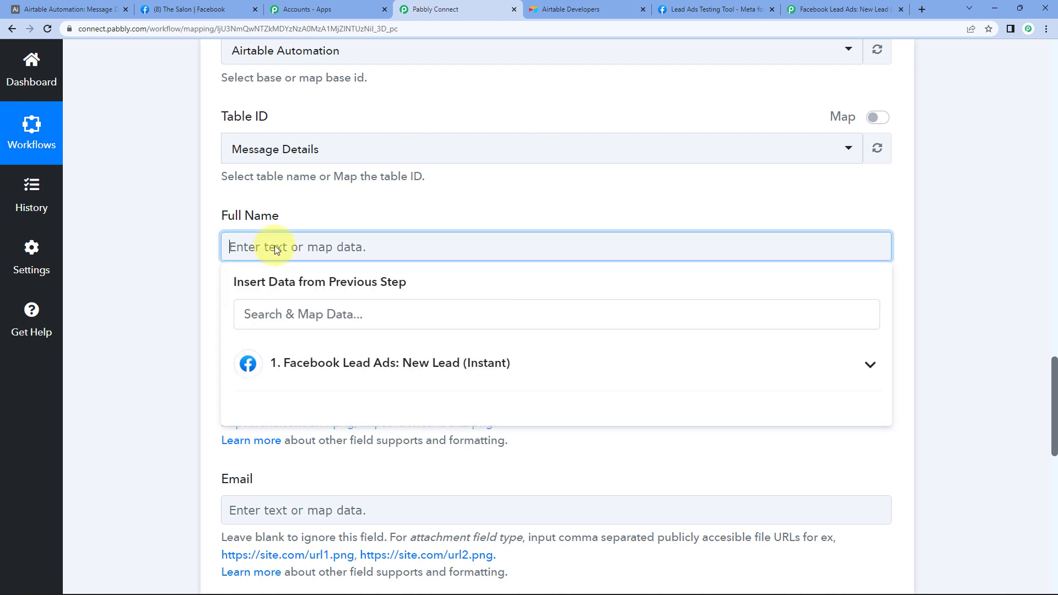
pyautogui.click(325, 368)
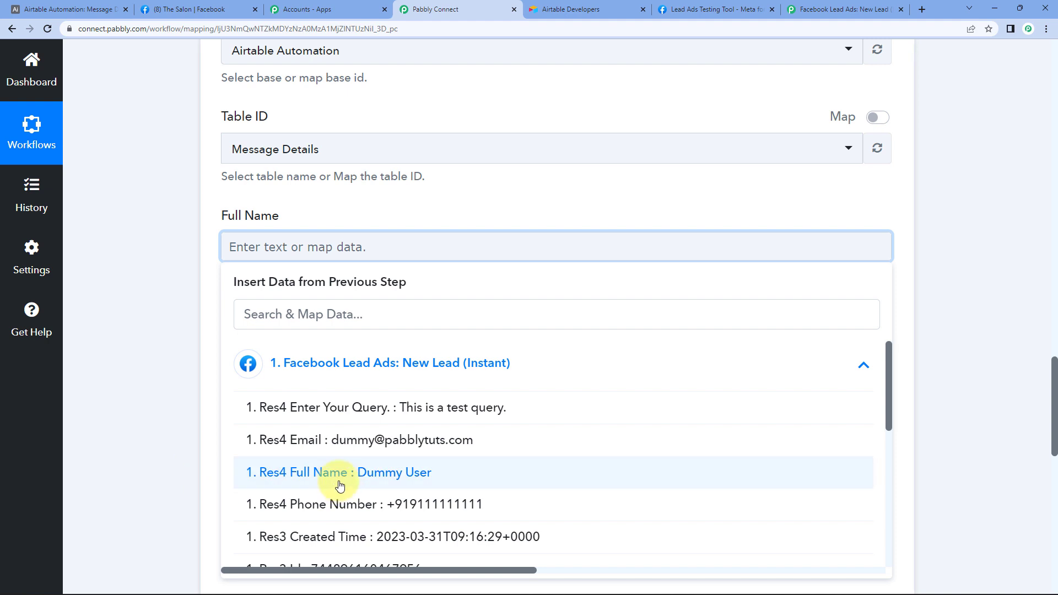
pyautogui.click(377, 473)
pyautogui.click(128, 222)
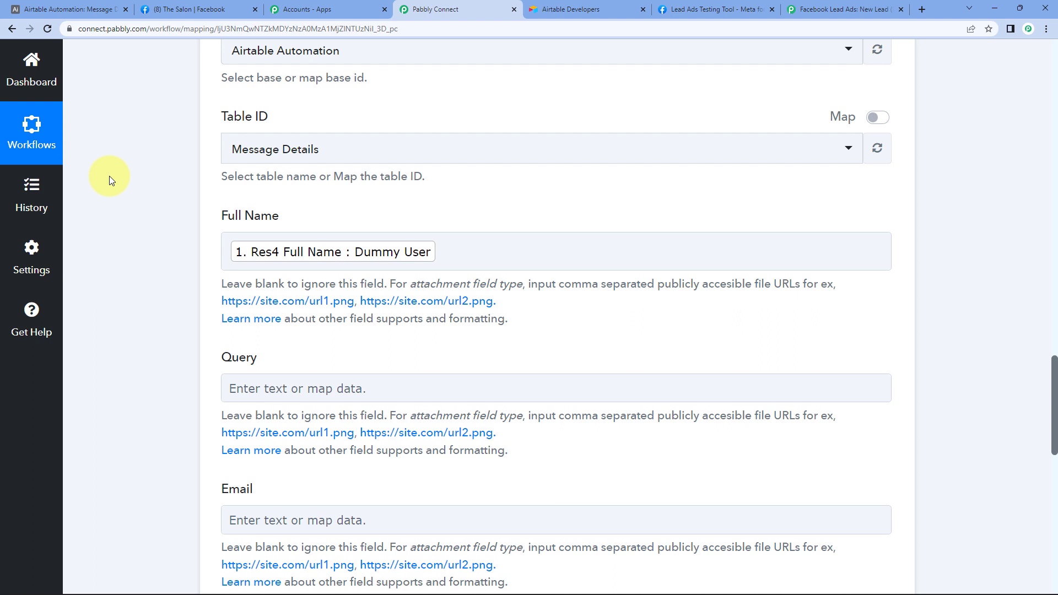
pyautogui.click(419, 253)
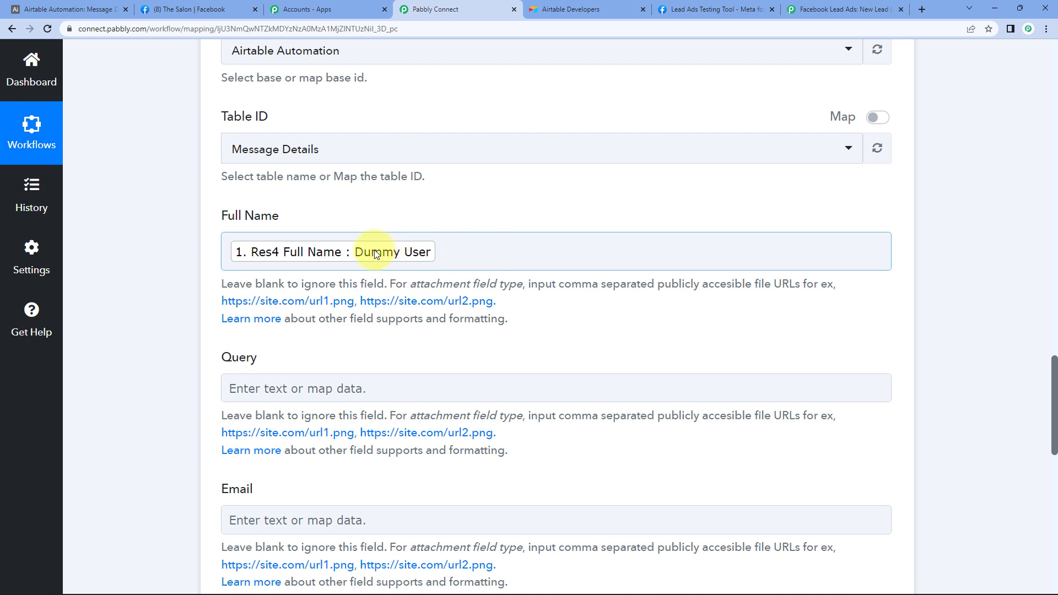
# - Map the action's Query field to the trigger's Res4 Enter Your Query value
pyautogui.scroll(-3, 194, 257)
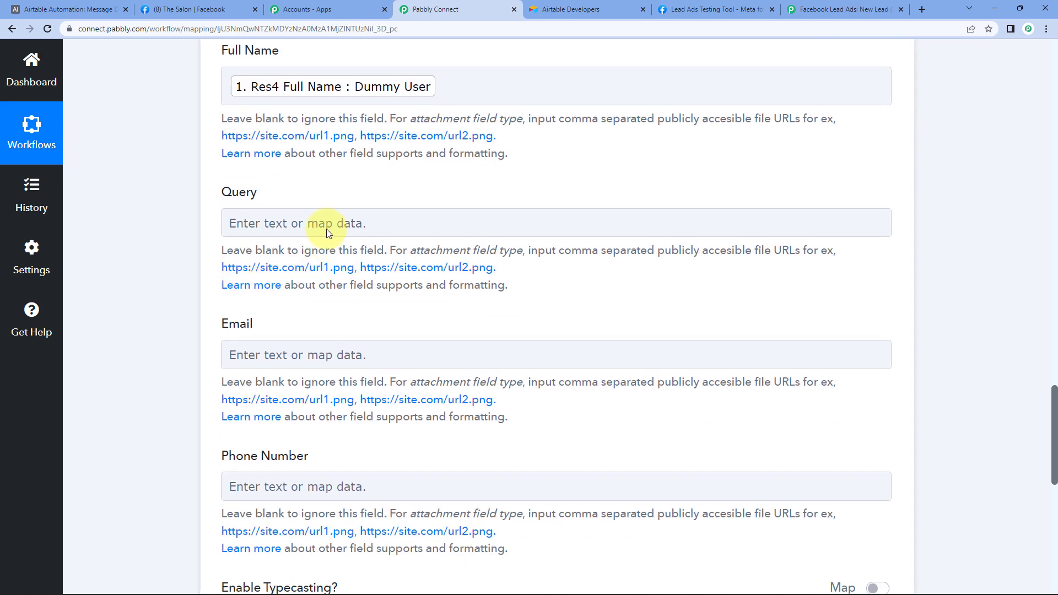
pyautogui.click(328, 226)
pyautogui.click(317, 339)
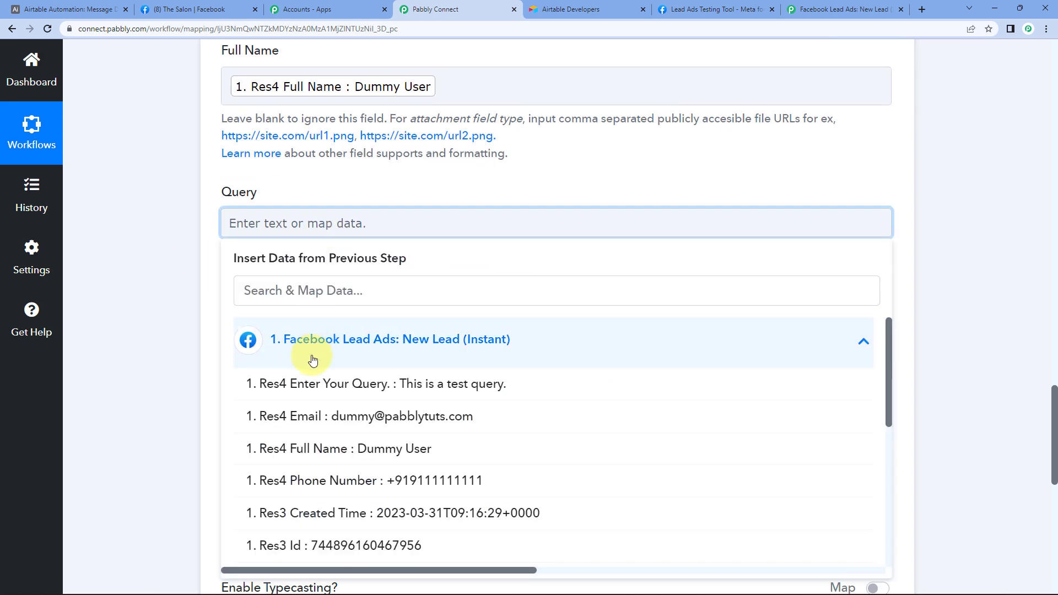
pyautogui.click(351, 384)
pyautogui.click(141, 282)
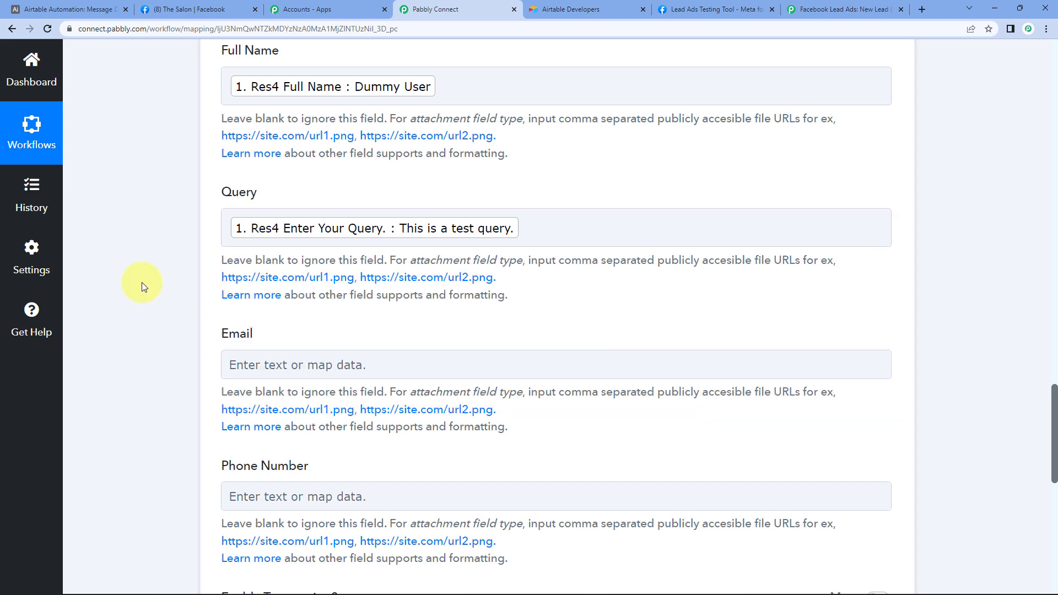
# - Map the action's Email field to Res4 Email and its Phone Number field to Res4 Phone Number from the trigger
pyautogui.scroll(-3, 141, 282)
pyautogui.click(259, 199)
pyautogui.click(293, 322)
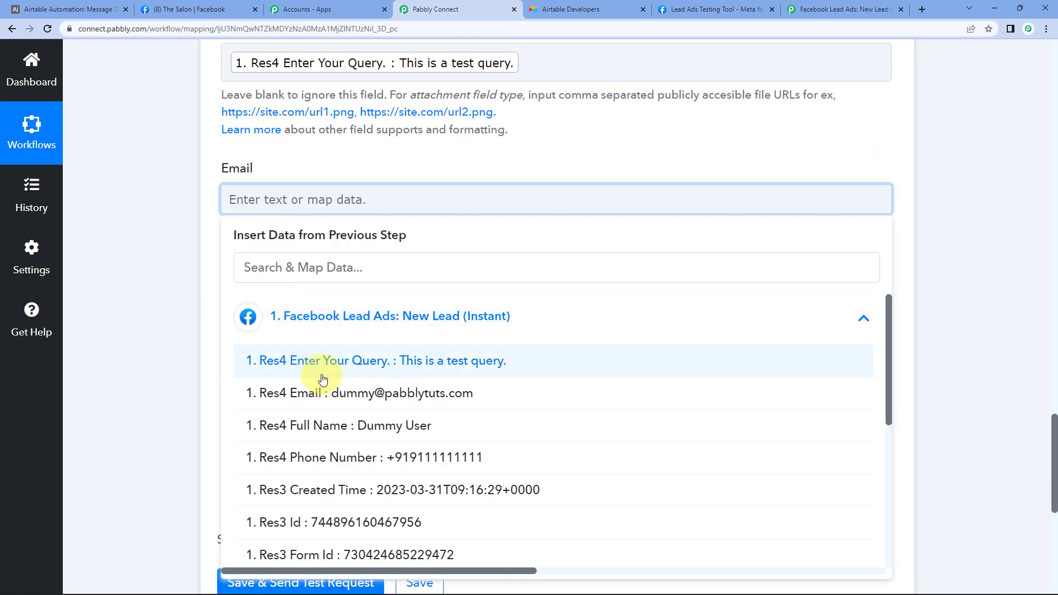
pyautogui.click(351, 392)
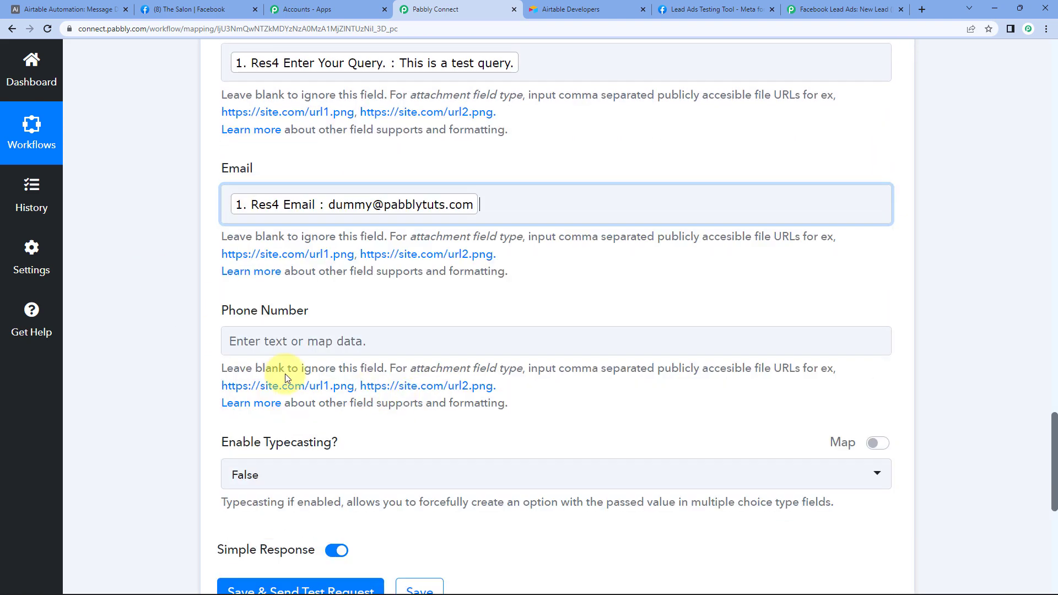
pyautogui.click(263, 341)
pyautogui.click(295, 454)
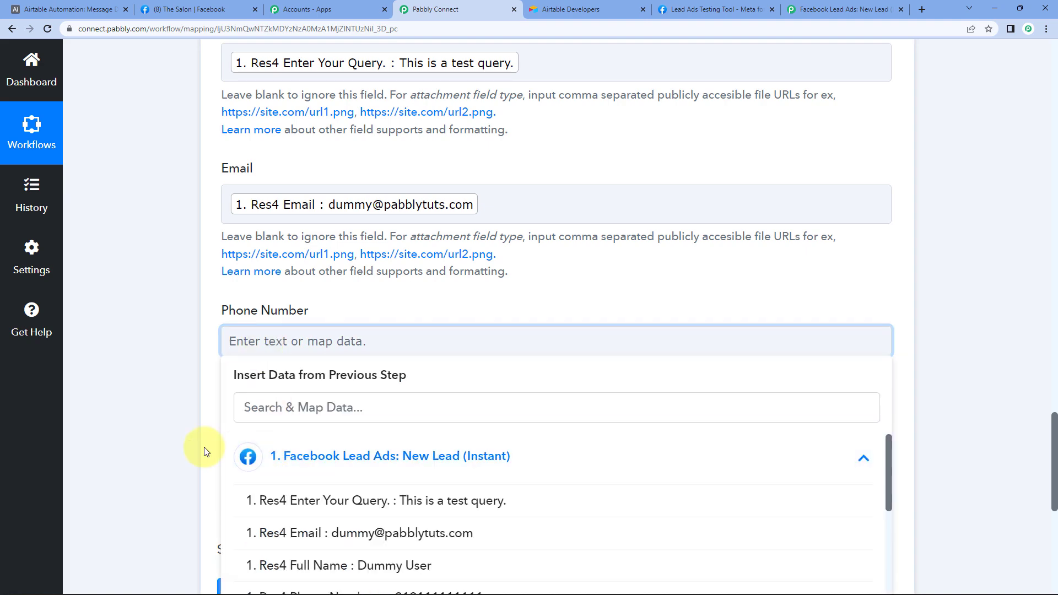
pyautogui.scroll(-2, 349, 468)
pyautogui.click(366, 492)
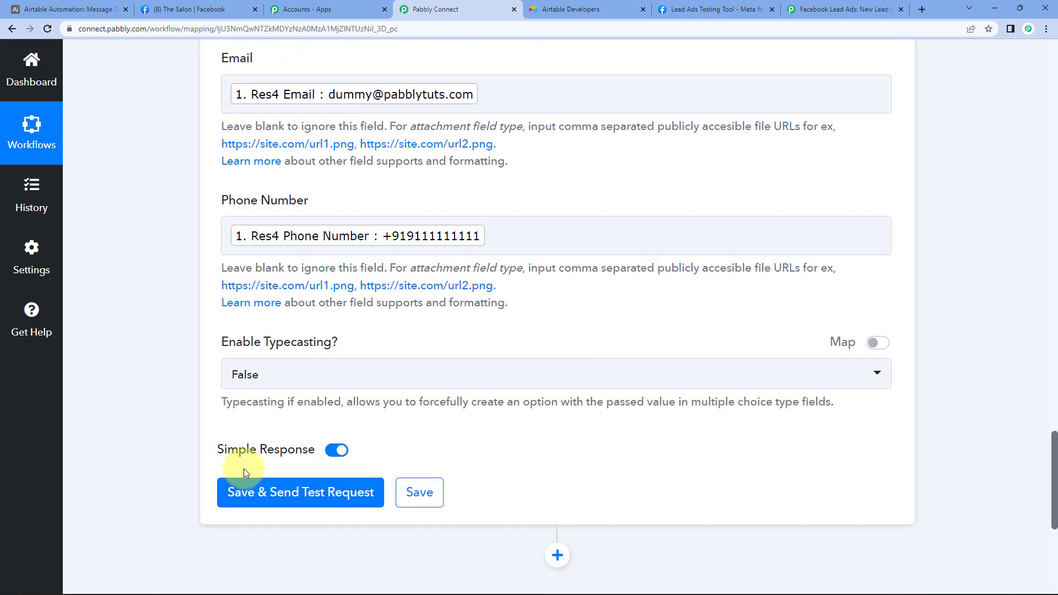
# - Save the action and send a test request, check the record in Airtable's Message Details table and return to Pabbly Connect
pyautogui.click(278, 493)
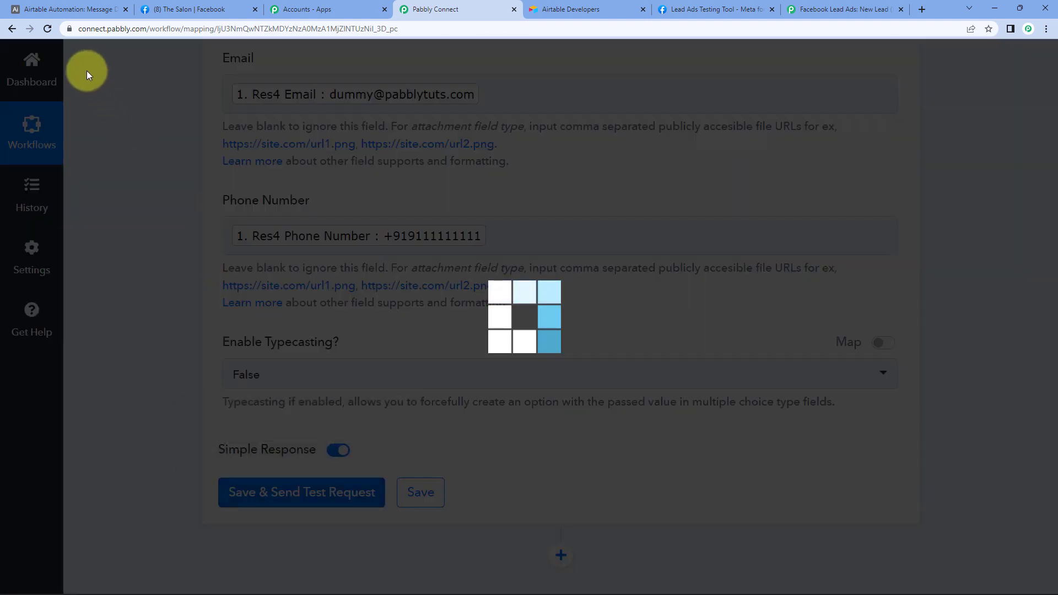
pyautogui.click(69, 9)
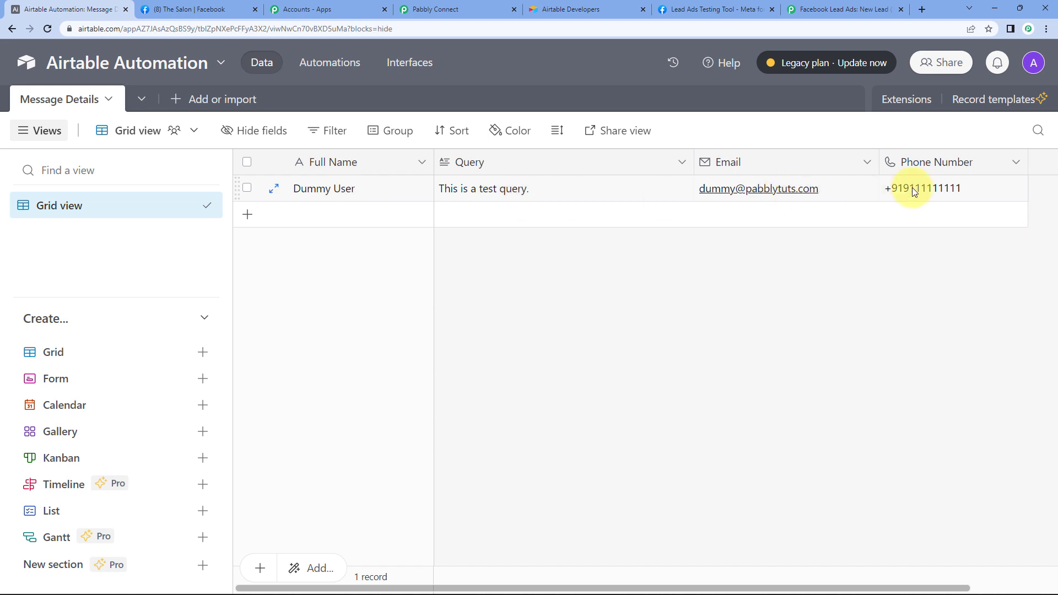
pyautogui.click(435, 6)
# - Save the Airtable Create Record action below its received response and dismiss the confirmation
pyautogui.scroll(-6, 182, 430)
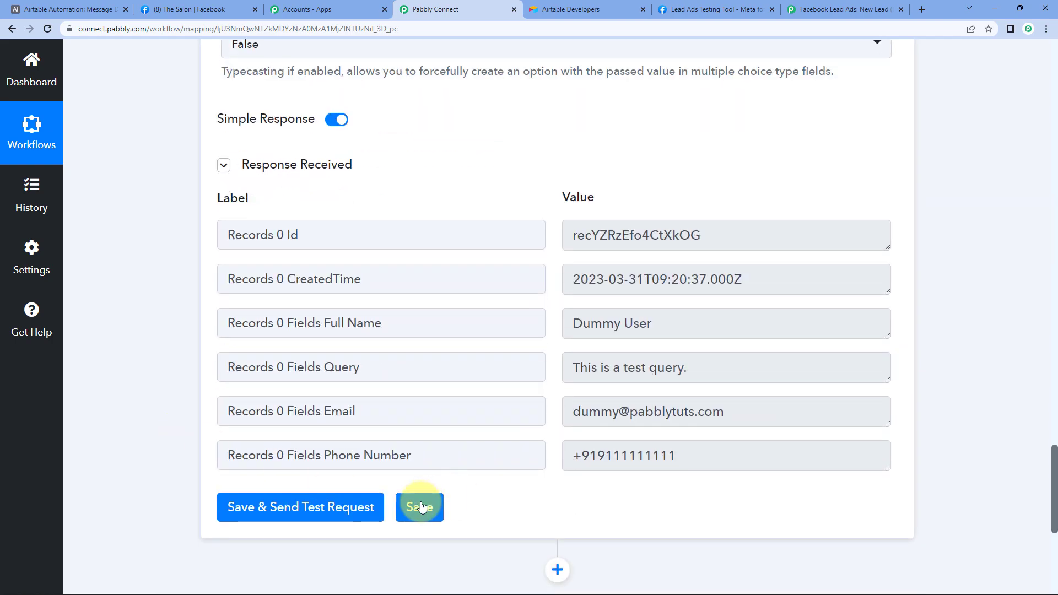
pyautogui.click(420, 507)
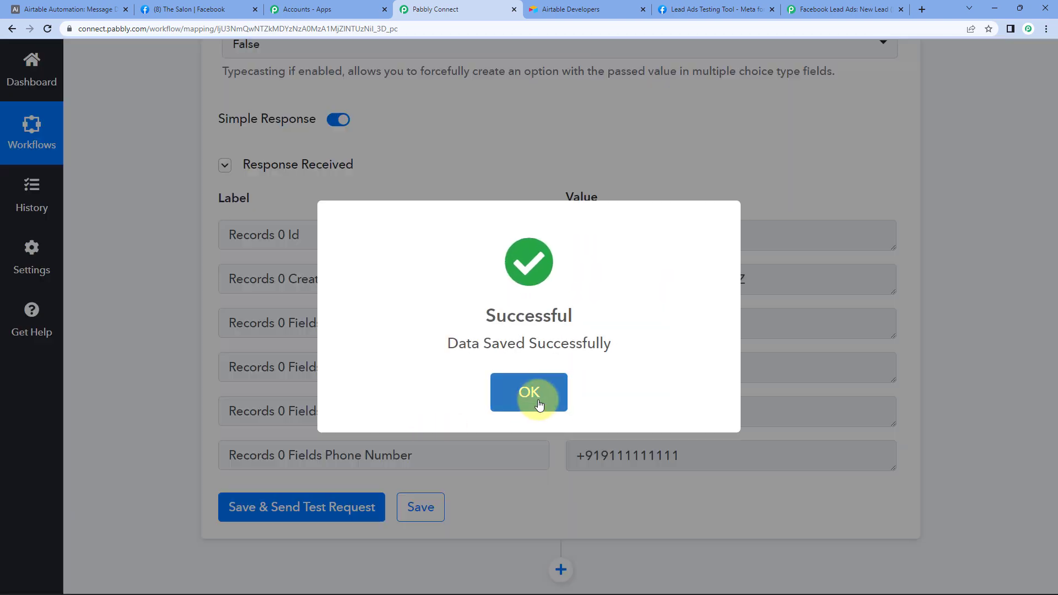
pyautogui.click(539, 405)
# - Collapse the workflow's trigger and action, look at the Message Details table in Airtable again and return to Pabbly Connect
pyautogui.scroll(15, 536, 402)
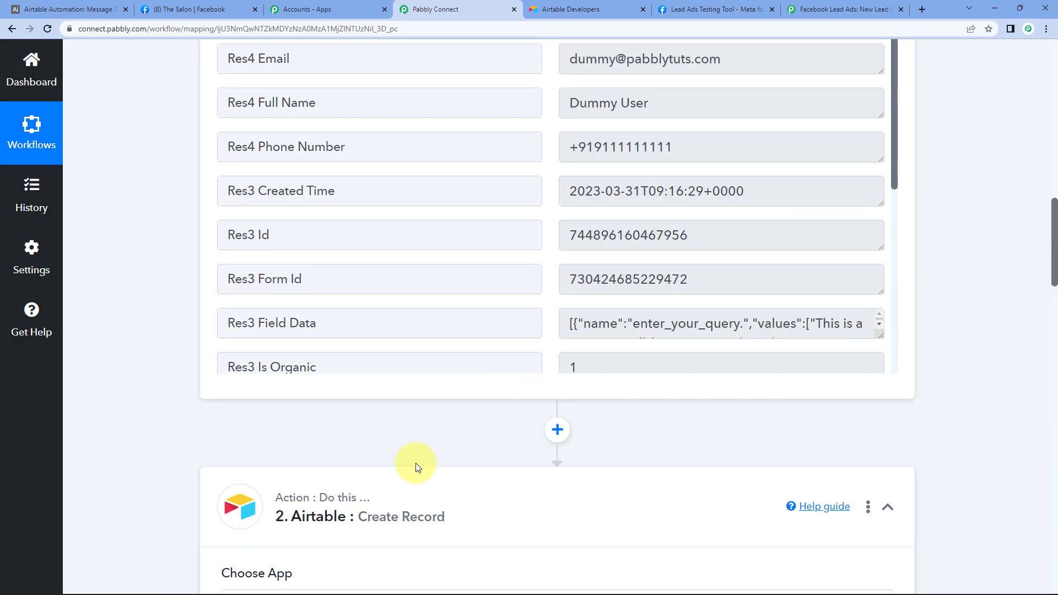
pyautogui.scroll(15, 408, 474)
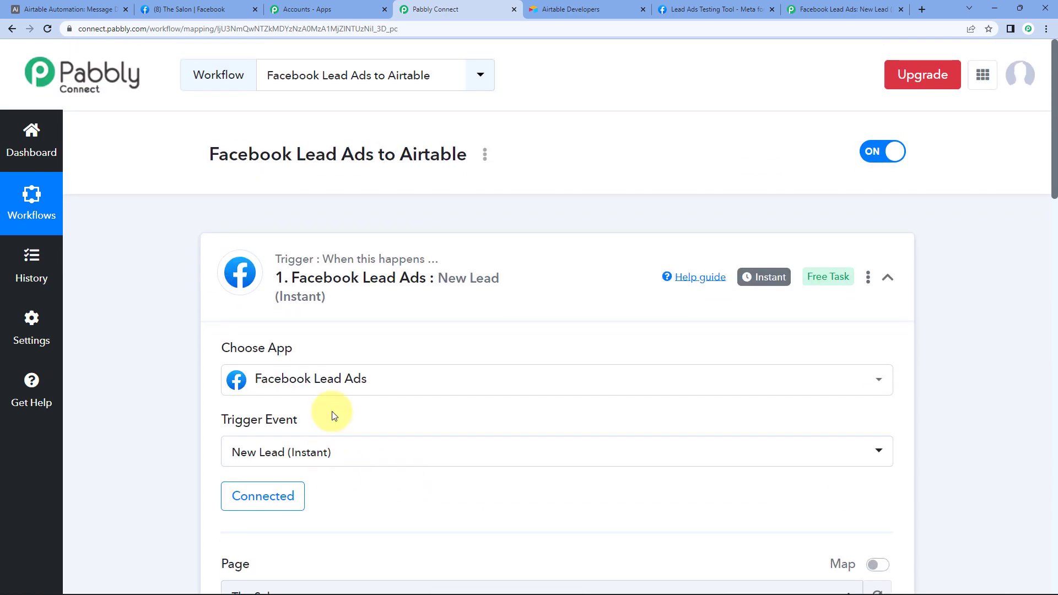
pyautogui.click(416, 248)
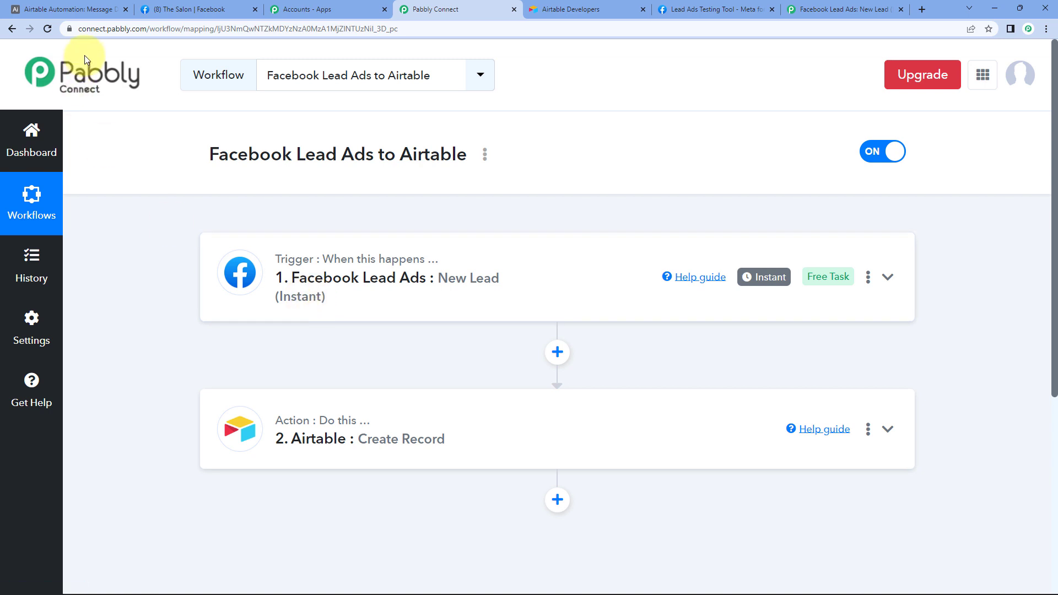
pyautogui.click(104, 9)
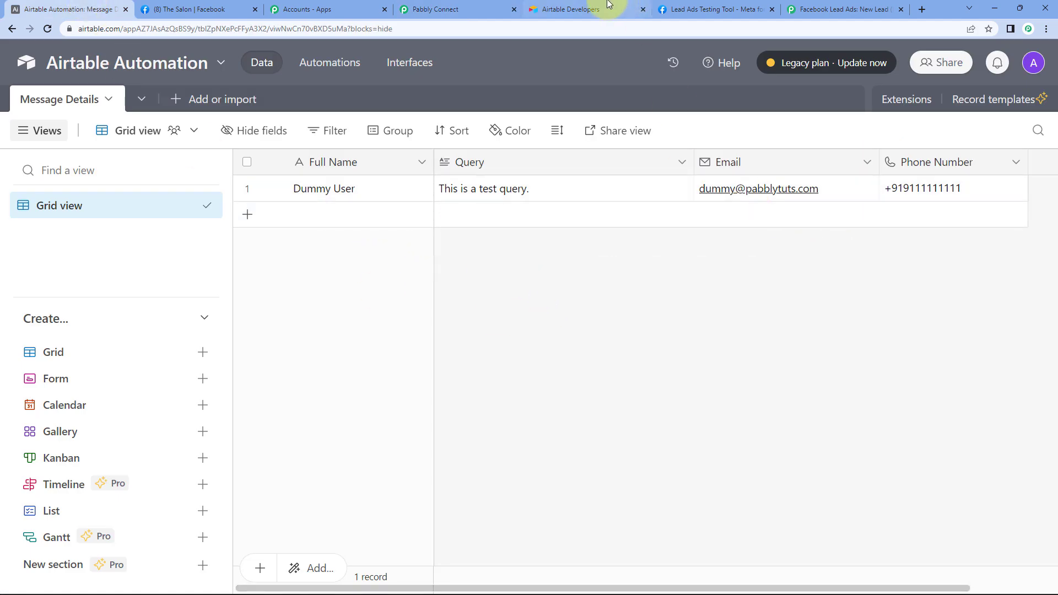
pyautogui.click(423, 9)
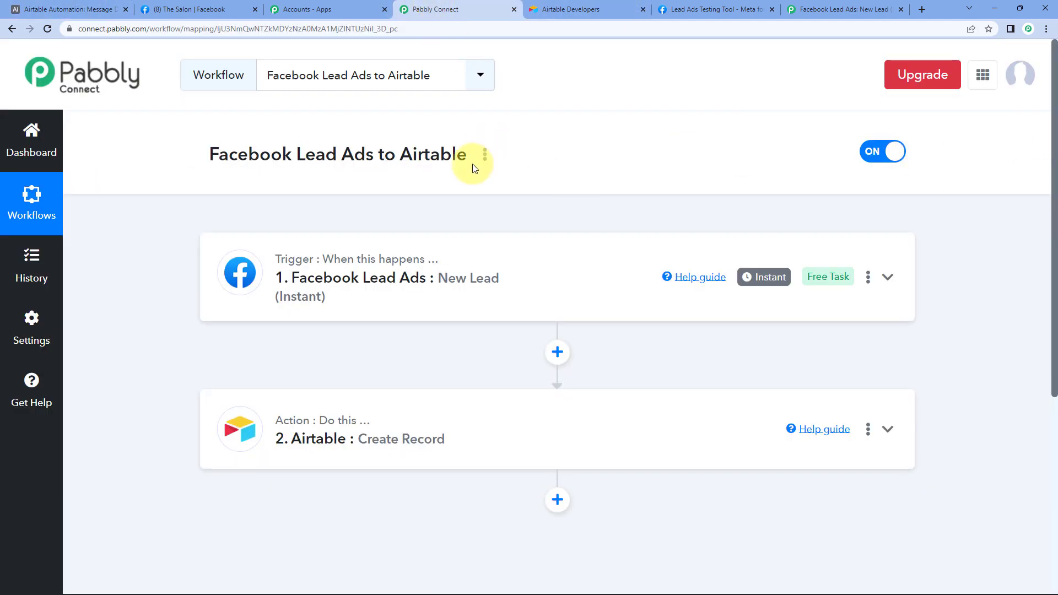